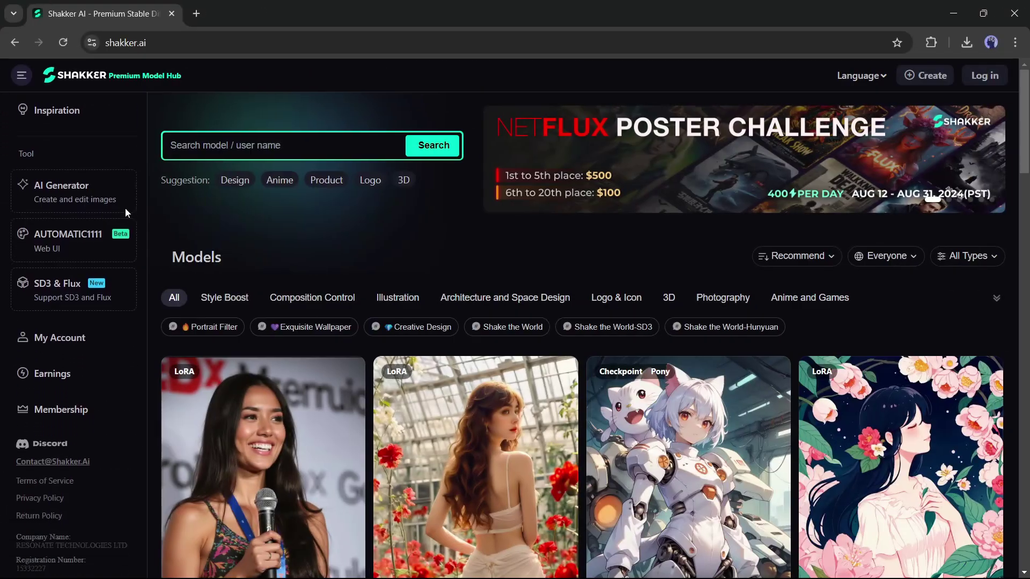
- Browse the featured models in the gallery on the Shakker AI home page
{"action": "scroll", "coordinate": [534, 265], "scroll_direction": "down", "scroll_amount": 20}
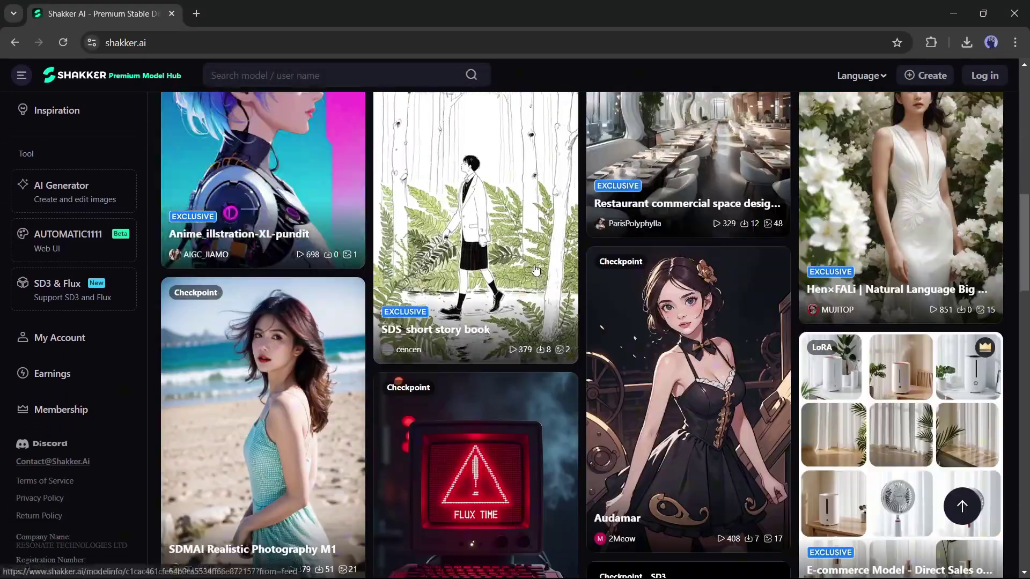
{"action": "scroll", "coordinate": [534, 265], "scroll_direction": "down", "scroll_amount": 6}
{"action": "scroll", "coordinate": [534, 265], "scroll_direction": "up", "scroll_amount": 4}
{"action": "scroll", "coordinate": [535, 265], "scroll_direction": "down", "scroll_amount": 9}
{"action": "scroll", "coordinate": [534, 264], "scroll_direction": "down", "scroll_amount": 15}
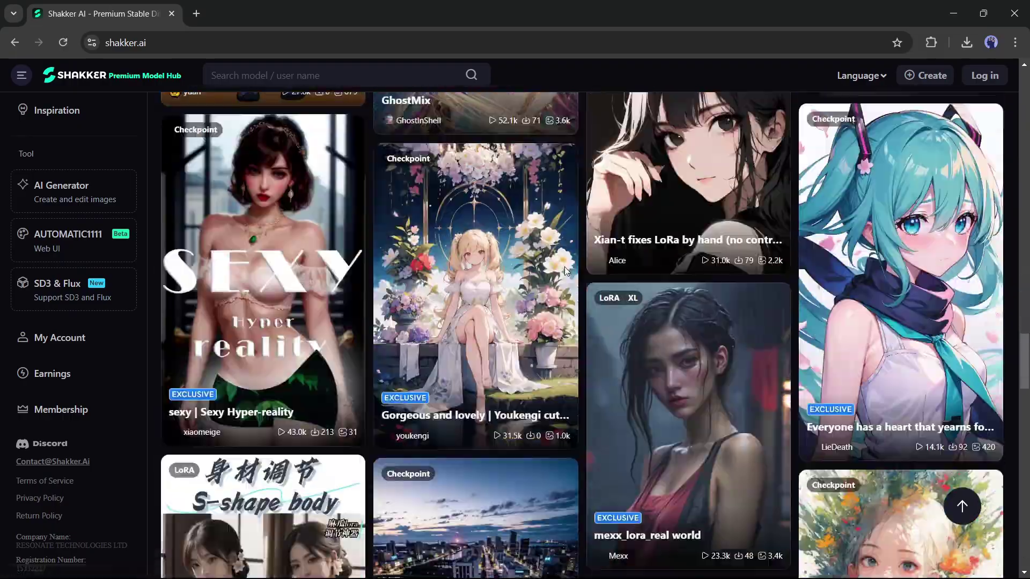
{"action": "scroll", "coordinate": [840, 265], "scroll_direction": "down", "scroll_amount": 15}
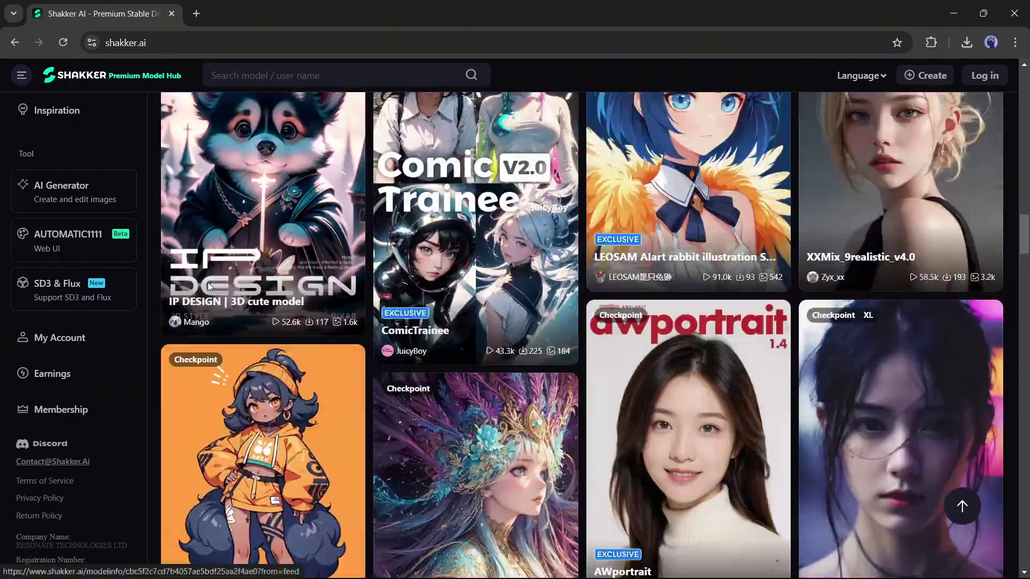
- Sign in to the site with a Google account
{"action": "scroll", "coordinate": [590, 223], "scroll_direction": "up", "scroll_amount": 20}
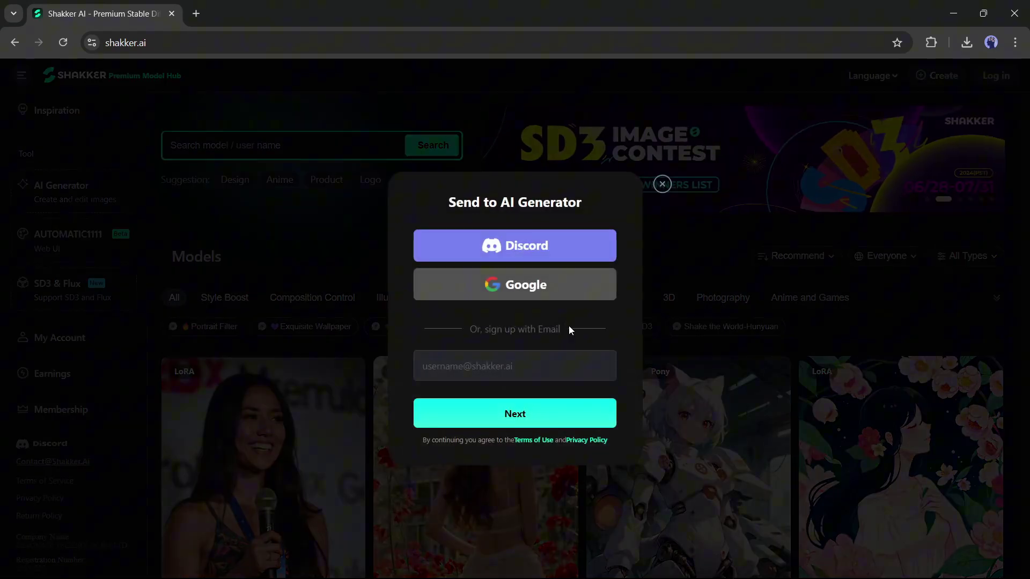
{"action": "left_click", "coordinate": [574, 299]}
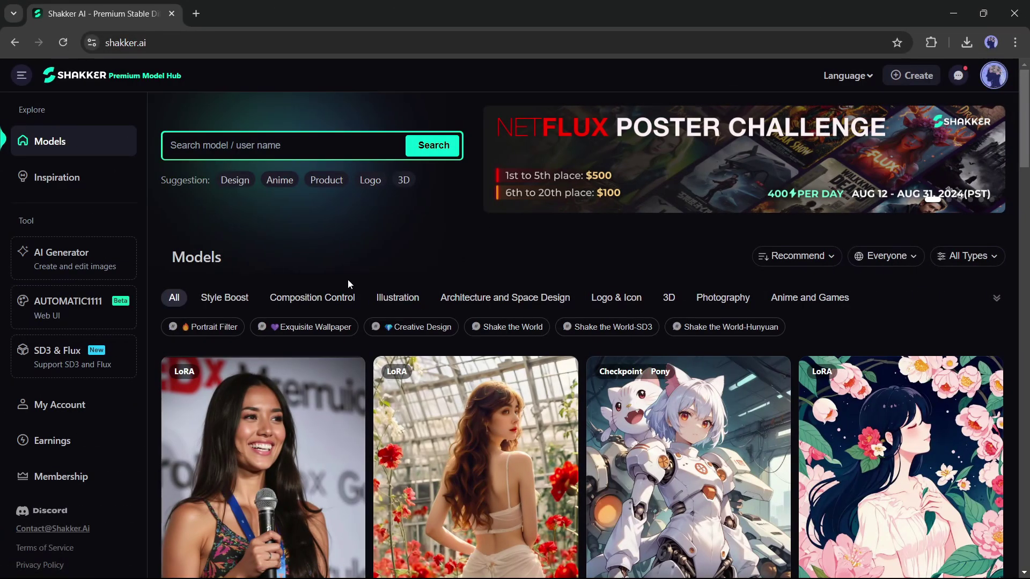
- Look through the model gallery while signed in and return to its beginning
{"action": "scroll", "coordinate": [348, 280], "scroll_direction": "down", "scroll_amount": 1}
{"action": "scroll", "coordinate": [533, 338], "scroll_direction": "down", "scroll_amount": 3}
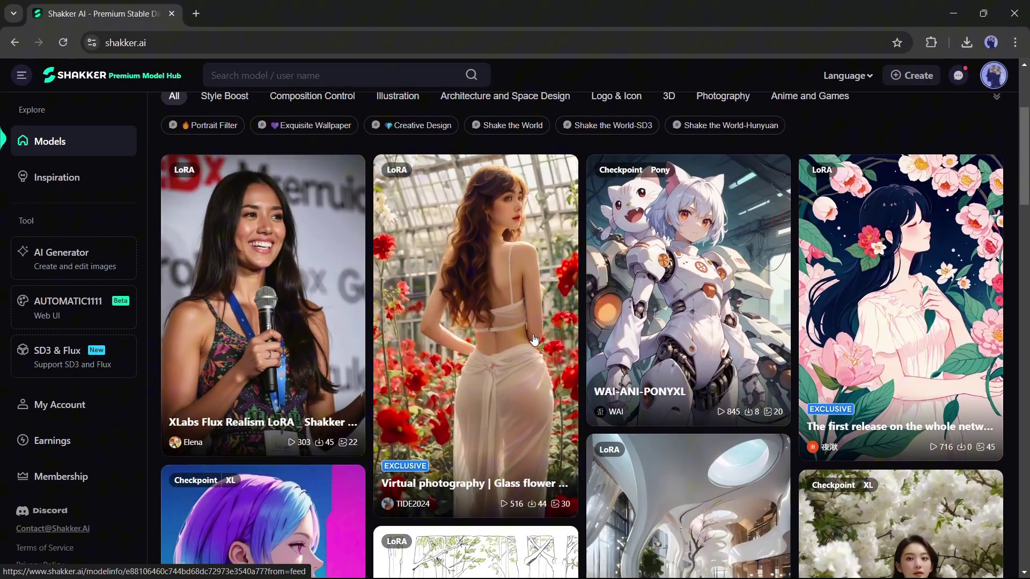
{"action": "scroll", "coordinate": [533, 339], "scroll_direction": "down", "scroll_amount": 15}
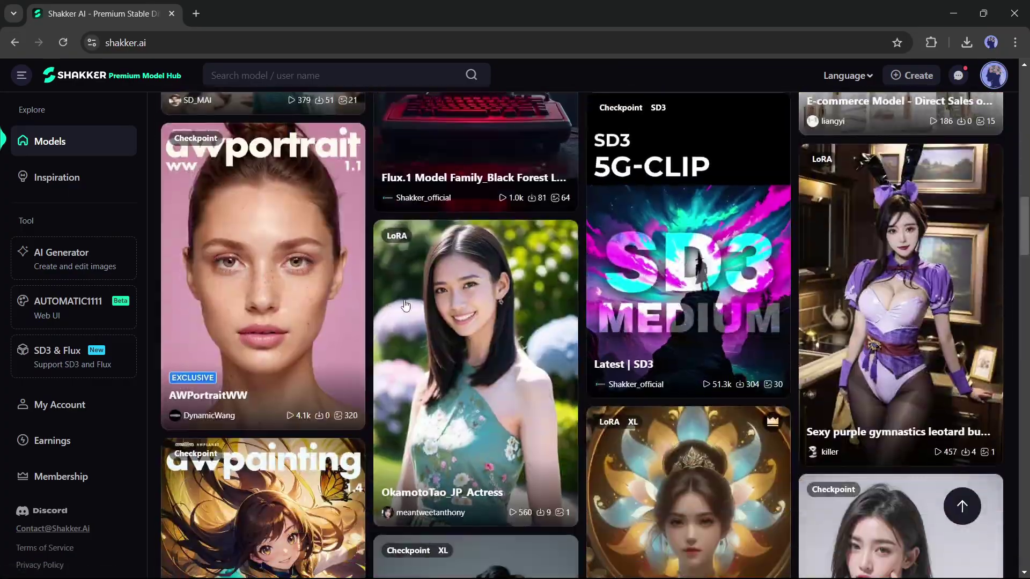
{"action": "scroll", "coordinate": [405, 306], "scroll_direction": "down", "scroll_amount": 16}
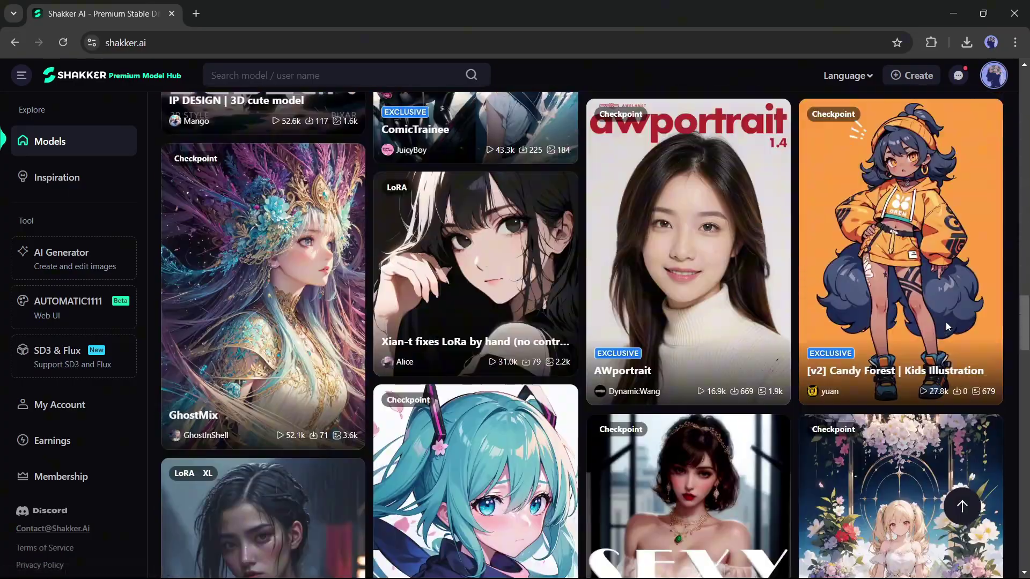
{"action": "scroll", "coordinate": [944, 322], "scroll_direction": "down", "scroll_amount": 15}
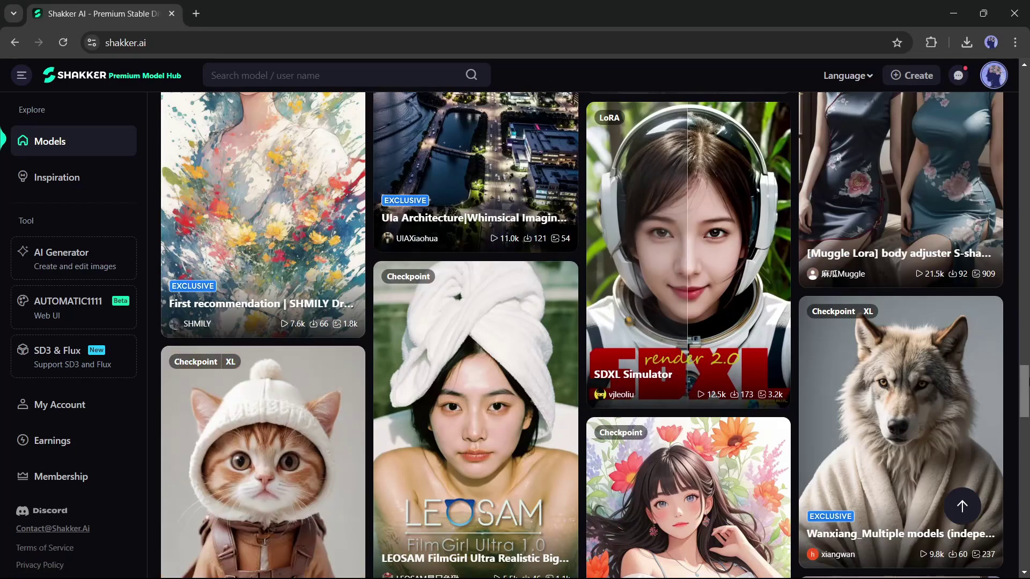
{"action": "left_click", "coordinate": [961, 507]}
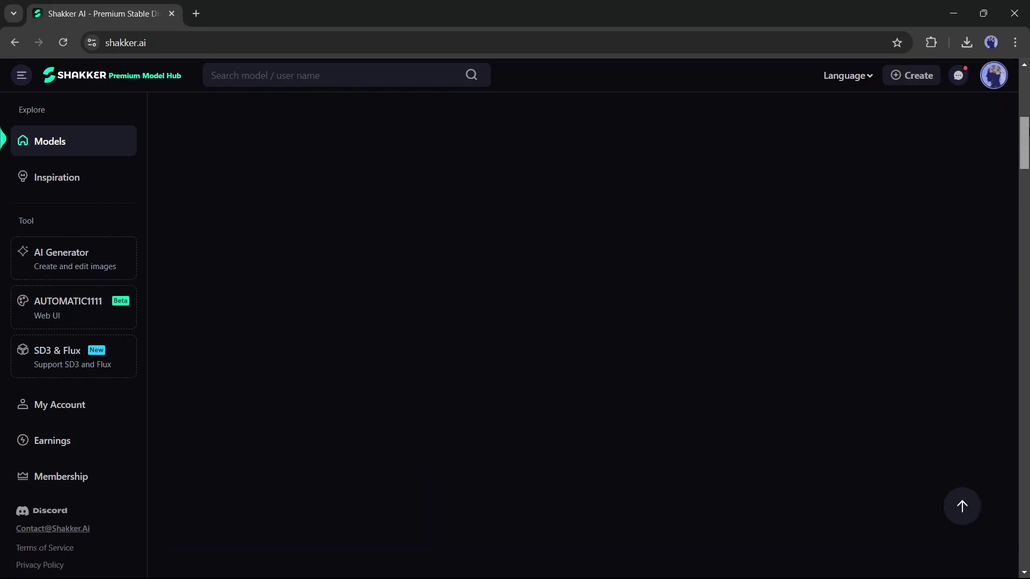
- Expand the full category list and view the Composition Control, Illustration, and Architecture and Space Design models
{"action": "left_click", "coordinate": [996, 299]}
{"action": "left_click", "coordinate": [301, 298]}
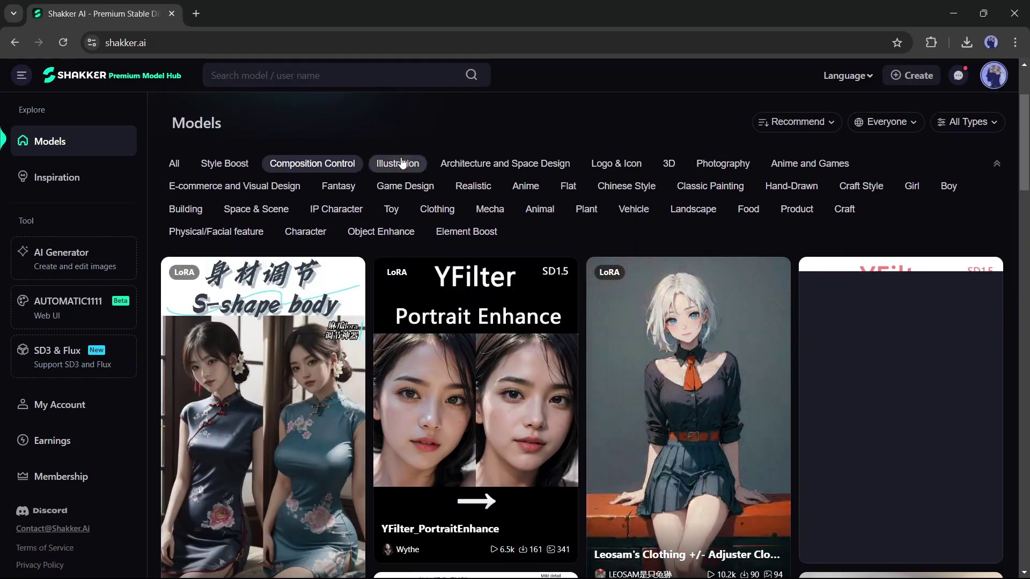
{"action": "left_click", "coordinate": [401, 163]}
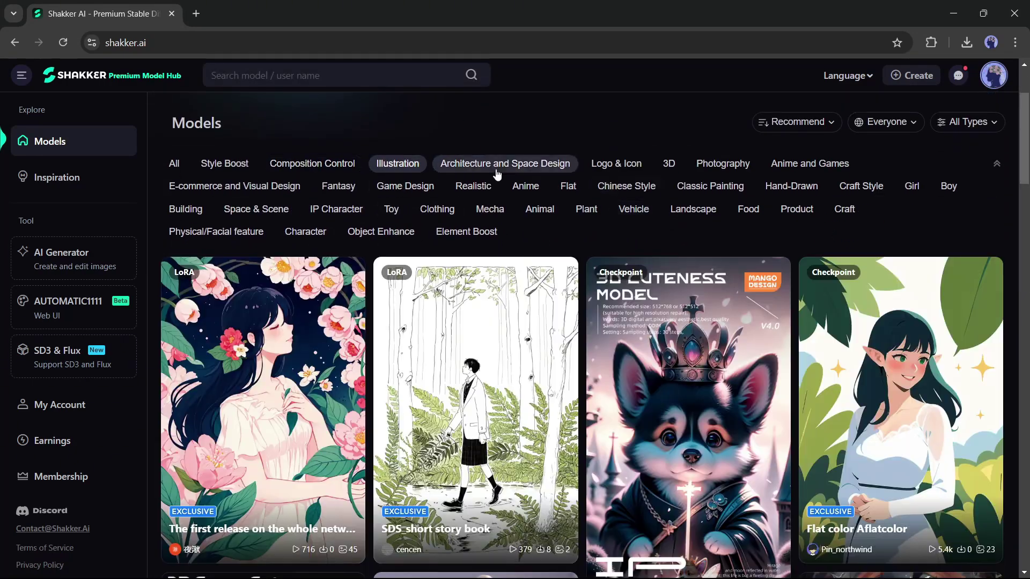
{"action": "left_click", "coordinate": [500, 164]}
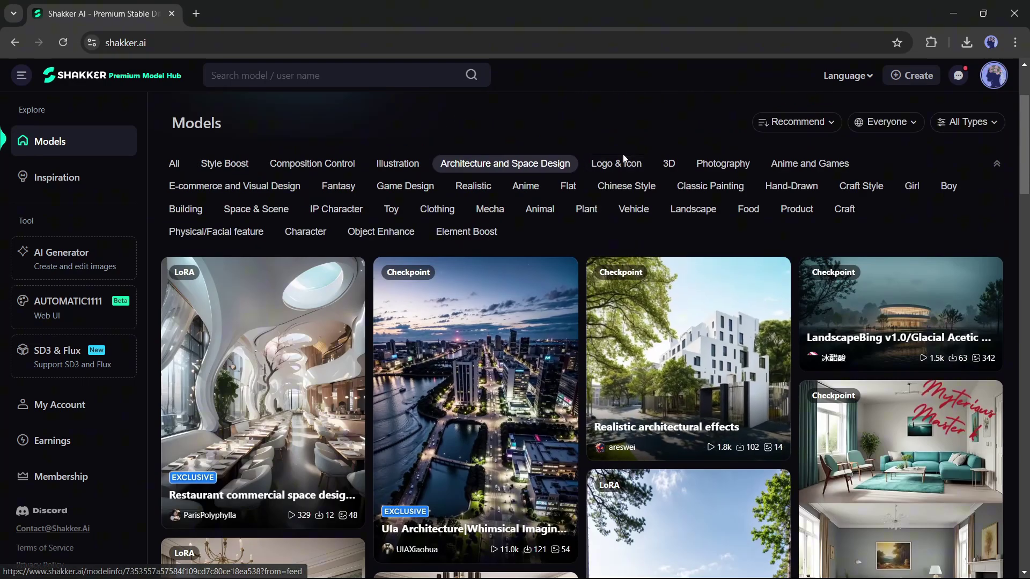
- View the models in the Logo & Icon, 3D and Photography categories
{"action": "left_click", "coordinate": [618, 163]}
{"action": "left_click", "coordinate": [671, 164]}
{"action": "left_click", "coordinate": [724, 165]}
{"action": "scroll", "coordinate": [724, 166], "scroll_direction": "down", "scroll_amount": 8}
{"action": "scroll", "coordinate": [708, 268], "scroll_direction": "up", "scroll_amount": 10}
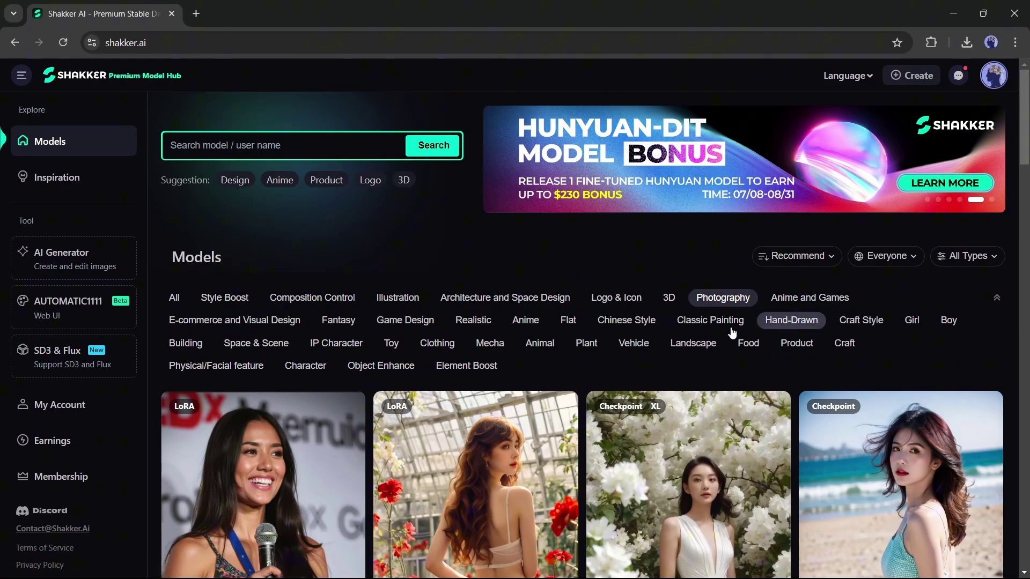
- View the models in the Fantasy and Clothing categories
{"action": "left_click", "coordinate": [338, 322]}
{"action": "left_click", "coordinate": [437, 212]}
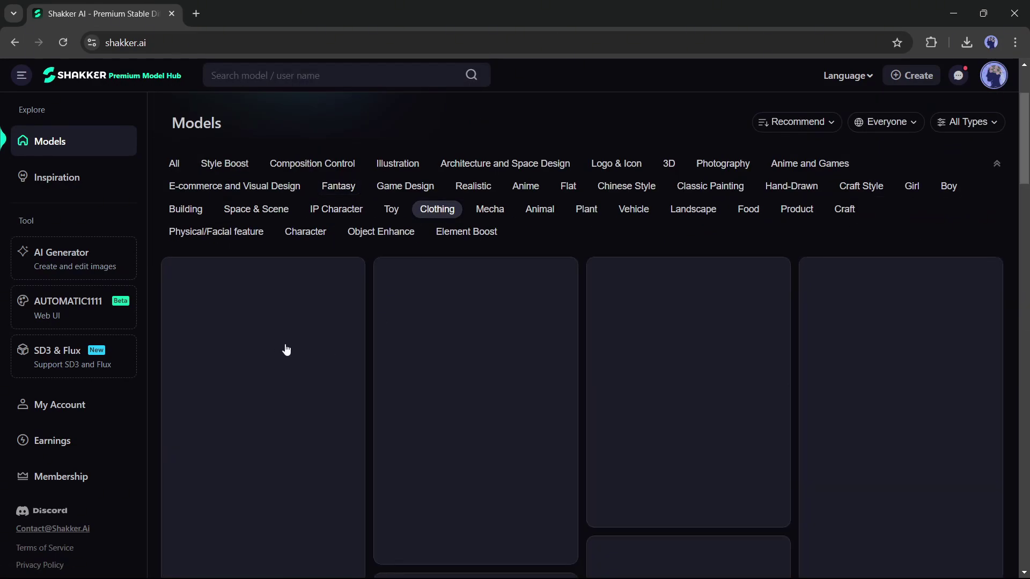
{"action": "scroll", "coordinate": [438, 330], "scroll_direction": "down", "scroll_amount": 15}
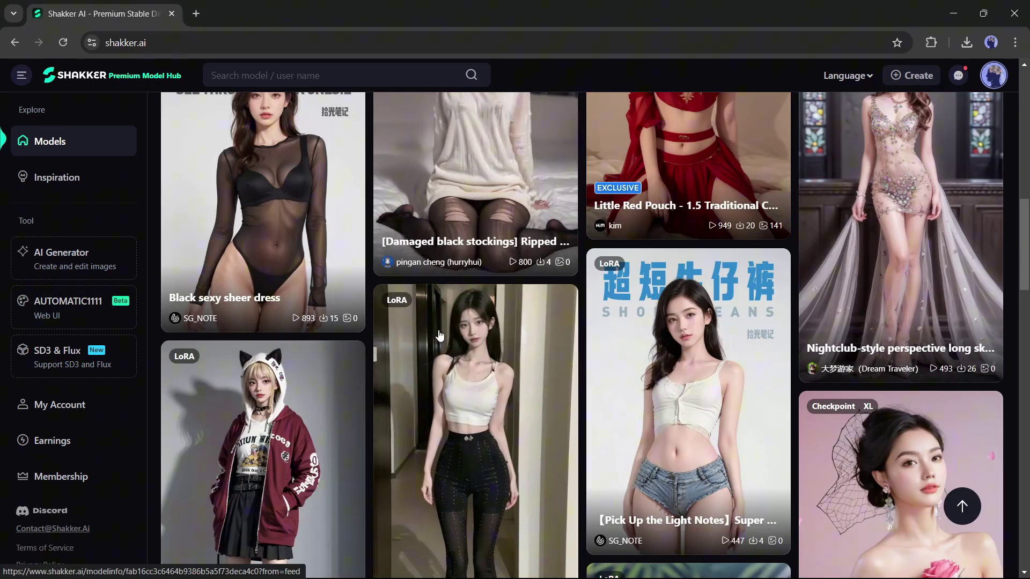
{"action": "scroll", "coordinate": [439, 330], "scroll_direction": "up", "scroll_amount": 15}
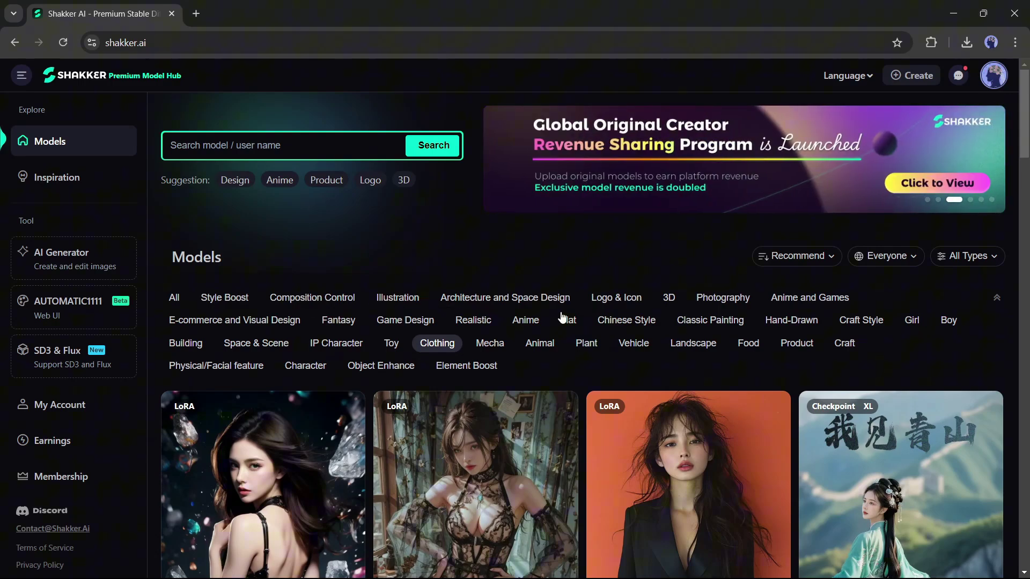
- Filter the gallery to the Photography category and examine the models listed there
{"action": "left_click", "coordinate": [723, 297]}
{"action": "scroll", "coordinate": [604, 245], "scroll_direction": "down", "scroll_amount": 5}
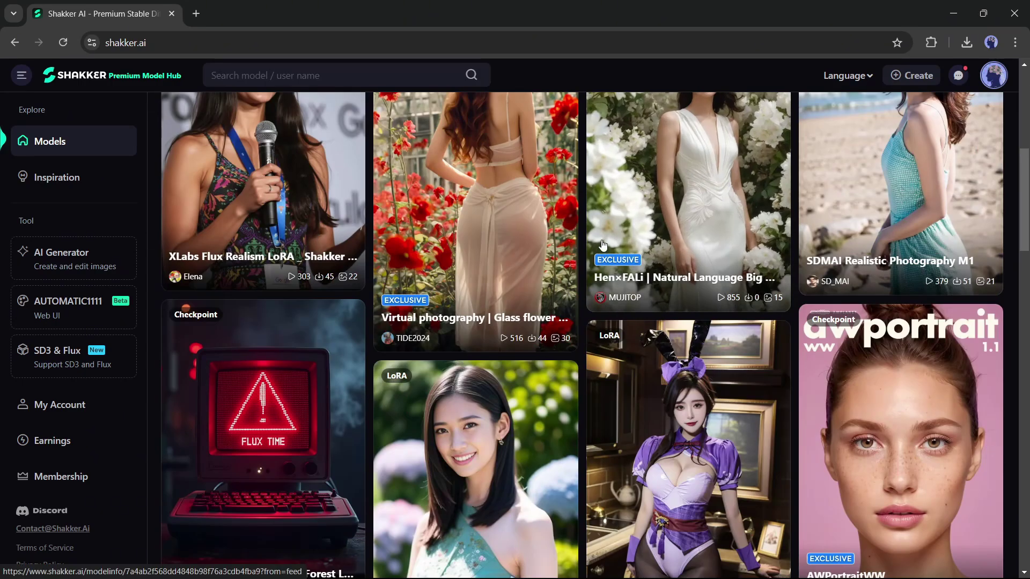
{"action": "scroll", "coordinate": [603, 245], "scroll_direction": "down", "scroll_amount": 15}
{"action": "scroll", "coordinate": [968, 330], "scroll_direction": "up", "scroll_amount": 7}
{"action": "scroll", "coordinate": [968, 330], "scroll_direction": "up", "scroll_amount": 8}
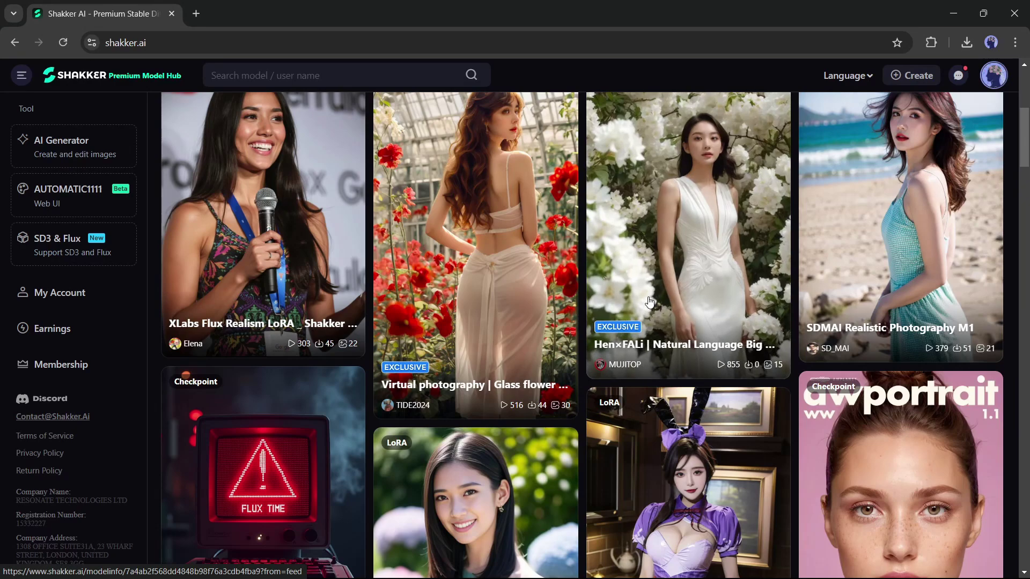
{"action": "scroll", "coordinate": [650, 303], "scroll_direction": "down", "scroll_amount": 5}
{"action": "scroll", "coordinate": [648, 300], "scroll_direction": "up", "scroll_amount": 11}
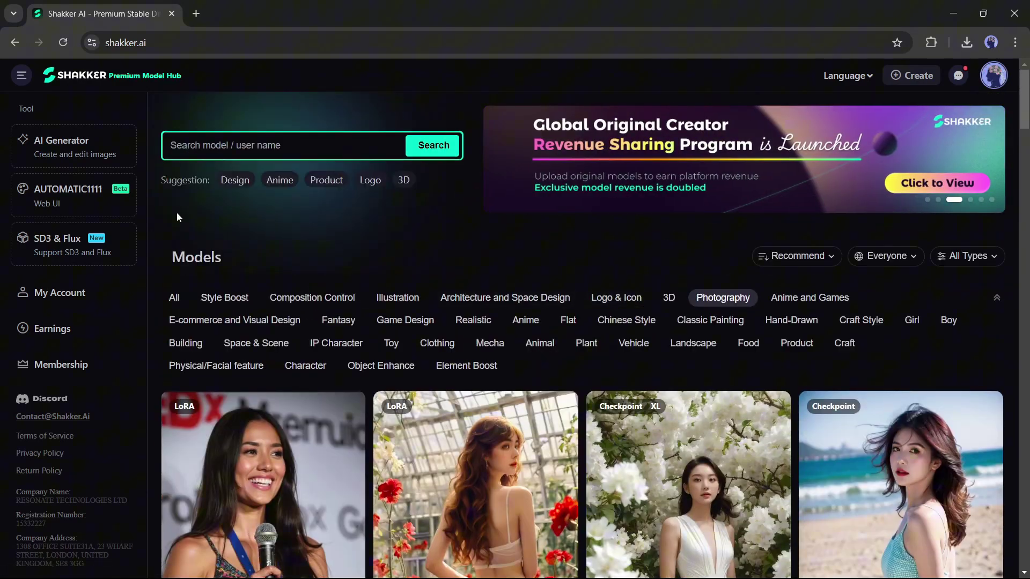
- Show the models of all categories again and glance through them
{"action": "left_click", "coordinate": [176, 298]}
{"action": "scroll", "coordinate": [489, 321], "scroll_direction": "down", "scroll_amount": 5}
{"action": "scroll", "coordinate": [472, 268], "scroll_direction": "up", "scroll_amount": 5}
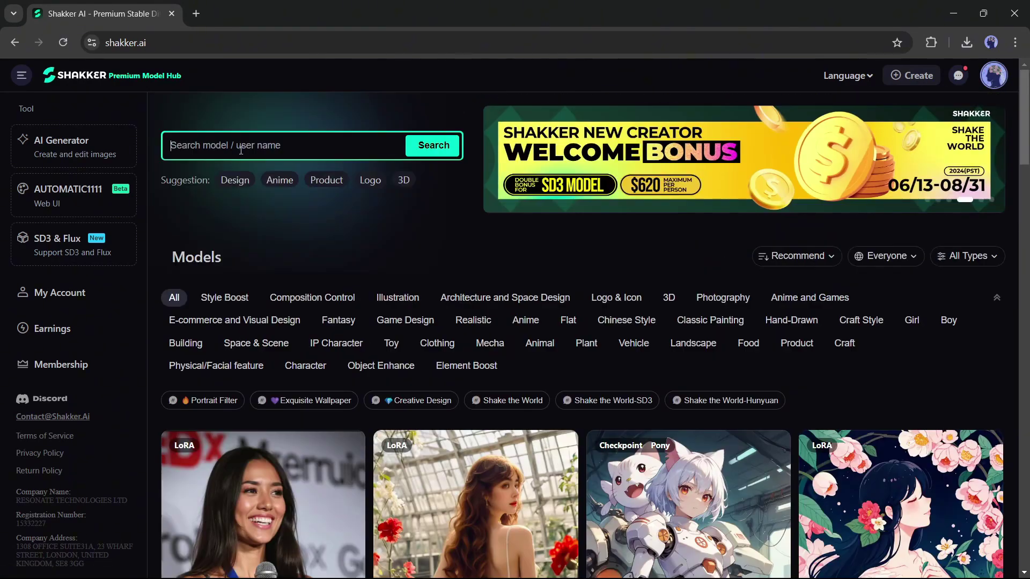
- Search the model library for "AWP" and look through the matching models
{"action": "type", "text": "AWP"}
{"action": "key", "text": "Return"}
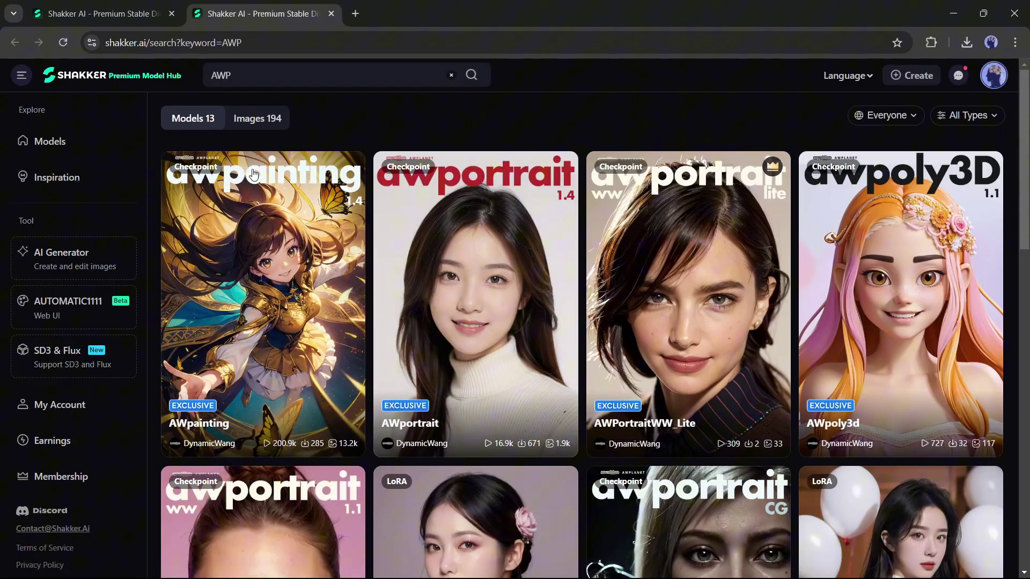
{"action": "scroll", "coordinate": [884, 269], "scroll_direction": "down", "scroll_amount": 6}
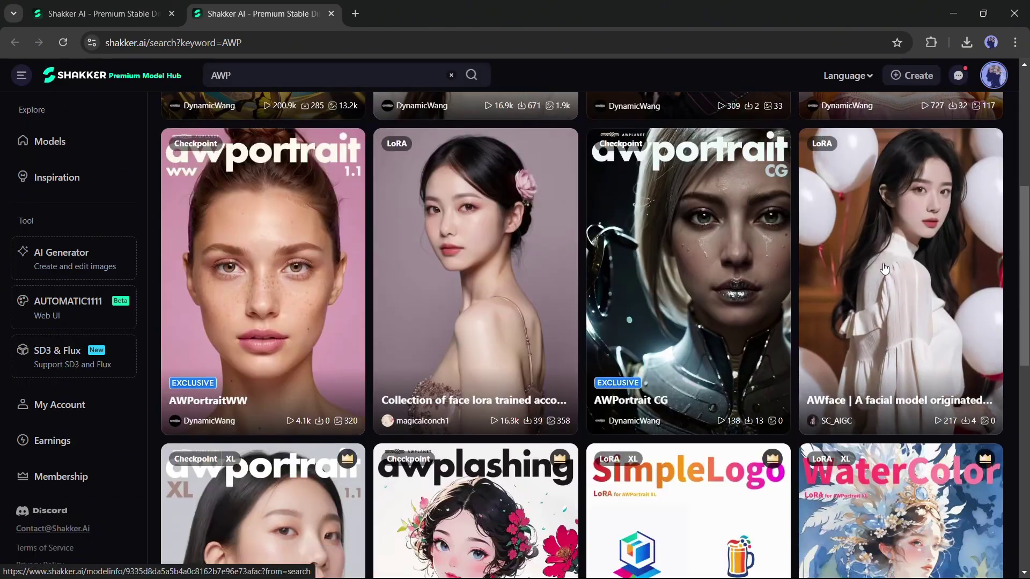
{"action": "scroll", "coordinate": [884, 269], "scroll_direction": "down", "scroll_amount": 8}
{"action": "scroll", "coordinate": [879, 268], "scroll_direction": "up", "scroll_amount": 15}
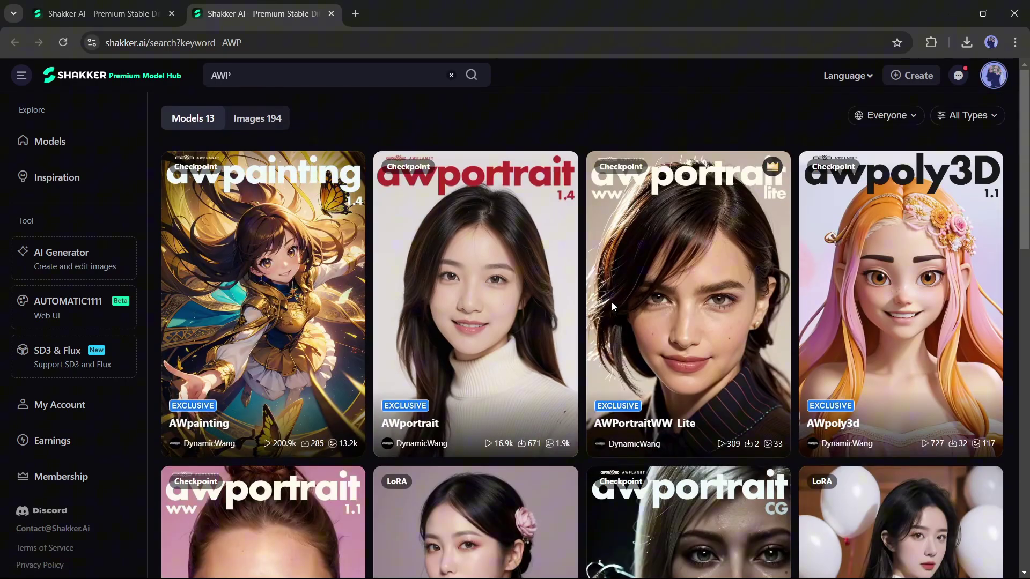
- Filter the search results to the Checkpoint model type and look through them
{"action": "left_click", "coordinate": [968, 119]}
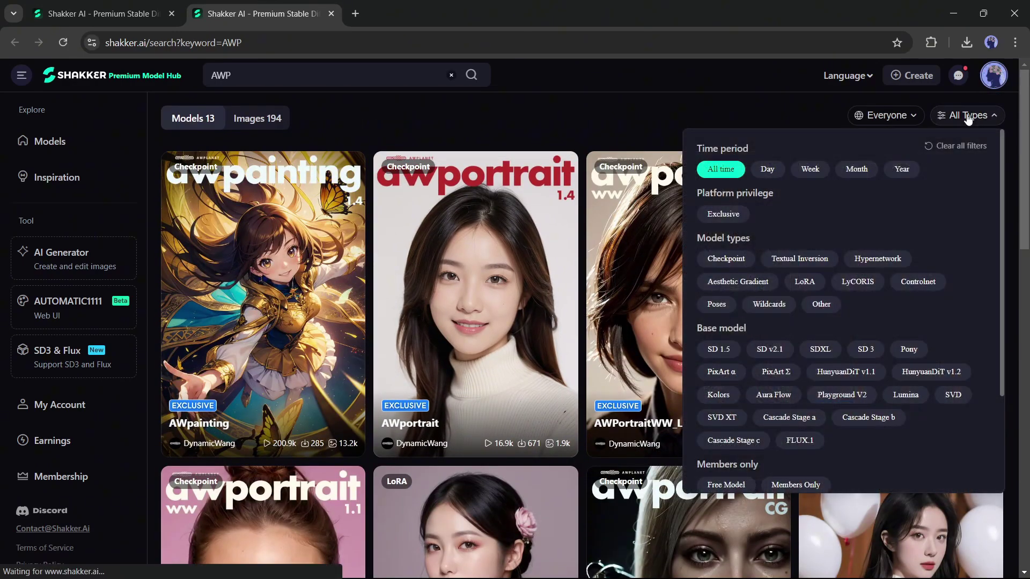
{"action": "left_click", "coordinate": [720, 260]}
{"action": "left_click", "coordinate": [648, 113]}
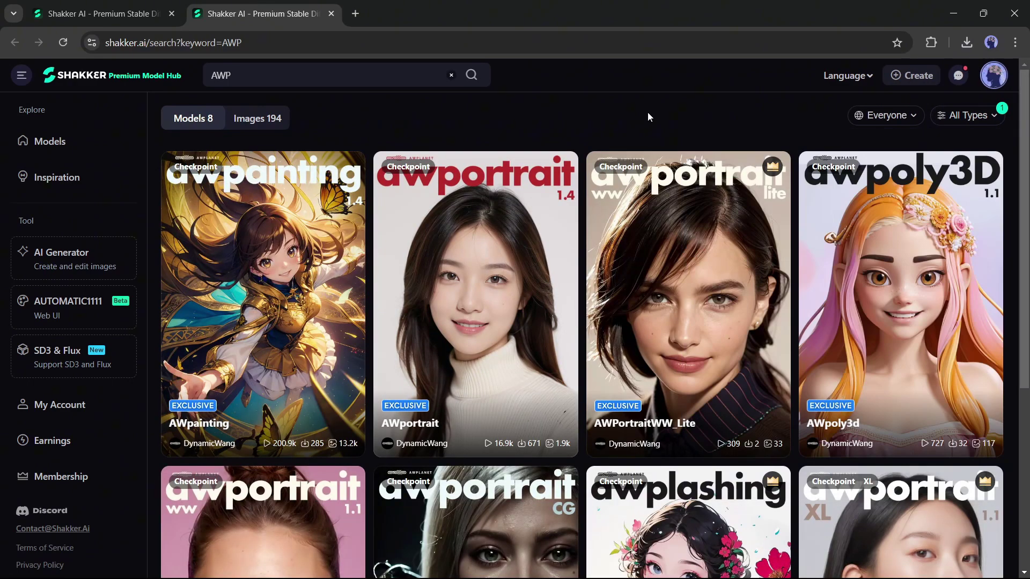
{"action": "scroll", "coordinate": [326, 300], "scroll_direction": "down", "scroll_amount": 4}
{"action": "scroll", "coordinate": [606, 385], "scroll_direction": "up", "scroll_amount": 4}
- Open the AWportrait model page from the results and close the home page's browser tab
{"action": "left_click", "coordinate": [420, 268]}
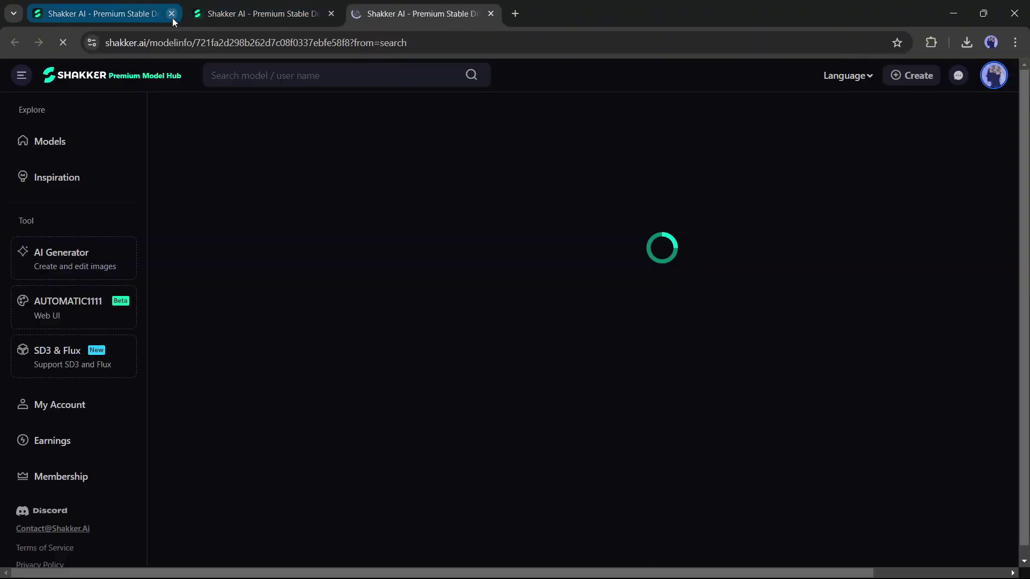
{"action": "left_click", "coordinate": [172, 13]}
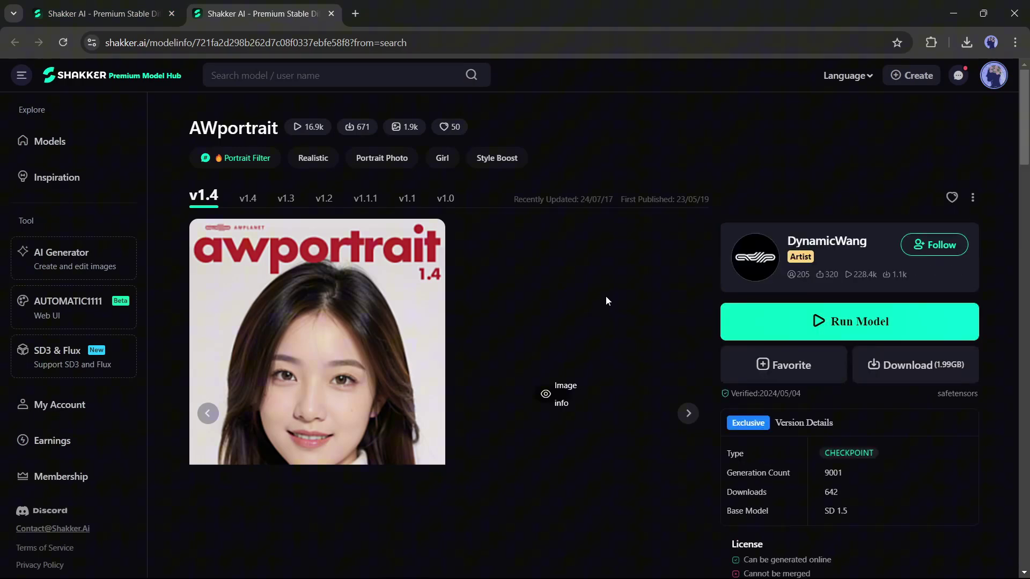
- Review AWportrait's description, discussion and example images, and run the model in the AI generator
{"action": "scroll", "coordinate": [364, 352], "scroll_direction": "down", "scroll_amount": 15}
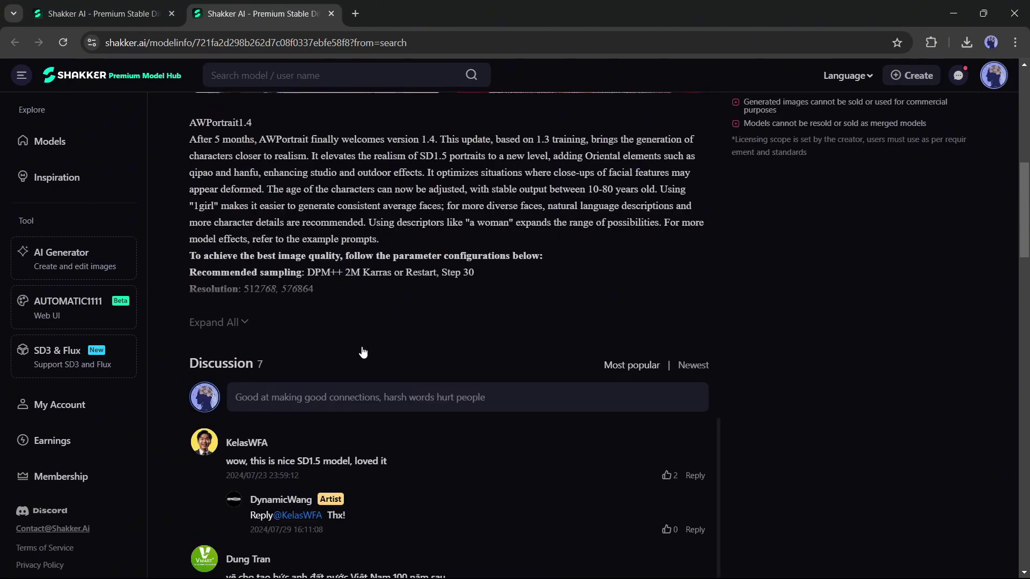
{"action": "scroll", "coordinate": [361, 351], "scroll_direction": "down", "scroll_amount": 15}
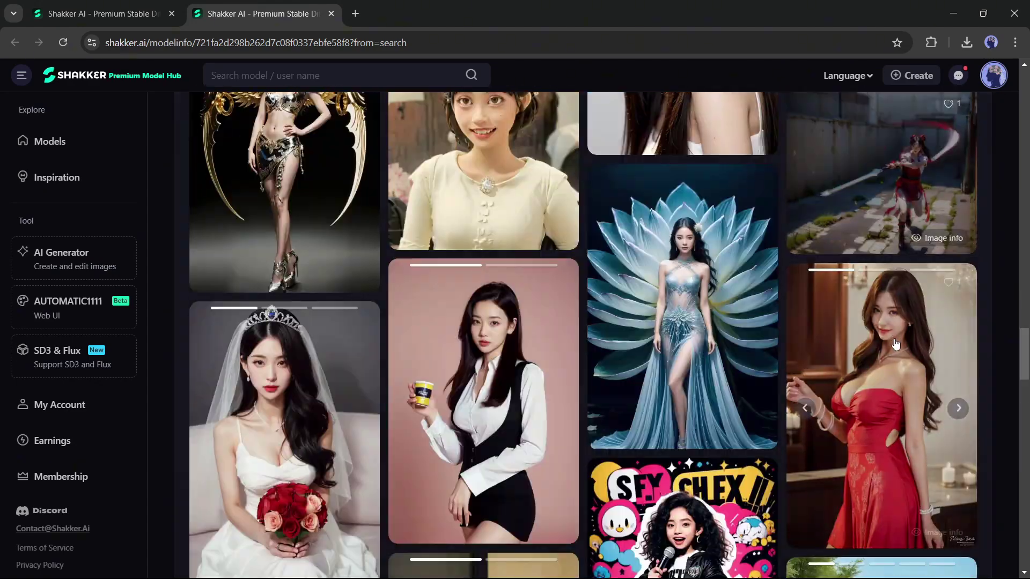
{"action": "scroll", "coordinate": [896, 344], "scroll_direction": "down", "scroll_amount": 8}
{"action": "left_click_drag", "start_coordinate": [1023, 403], "coordinate": [1014, 86]}
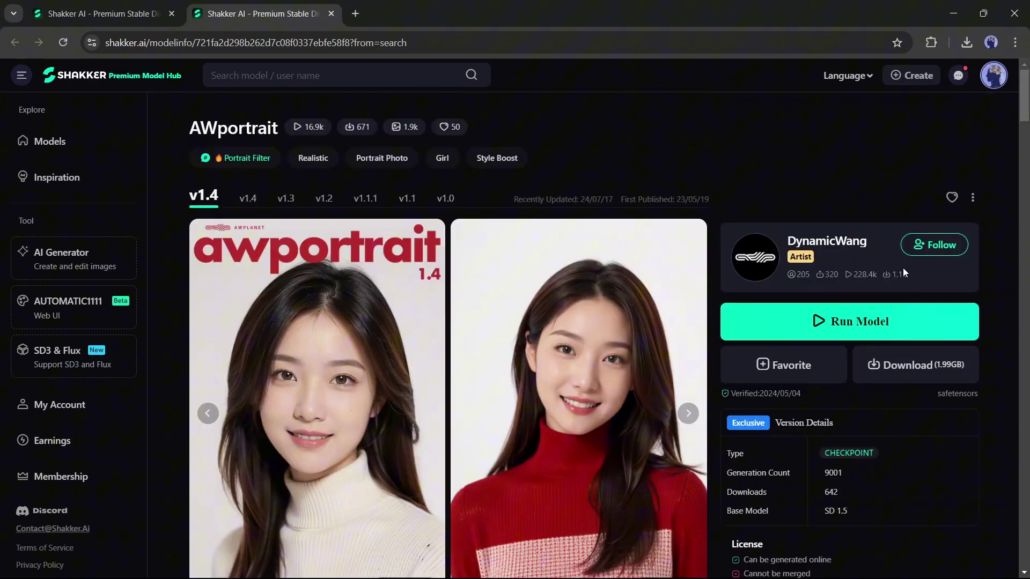
{"action": "left_click", "coordinate": [832, 324]}
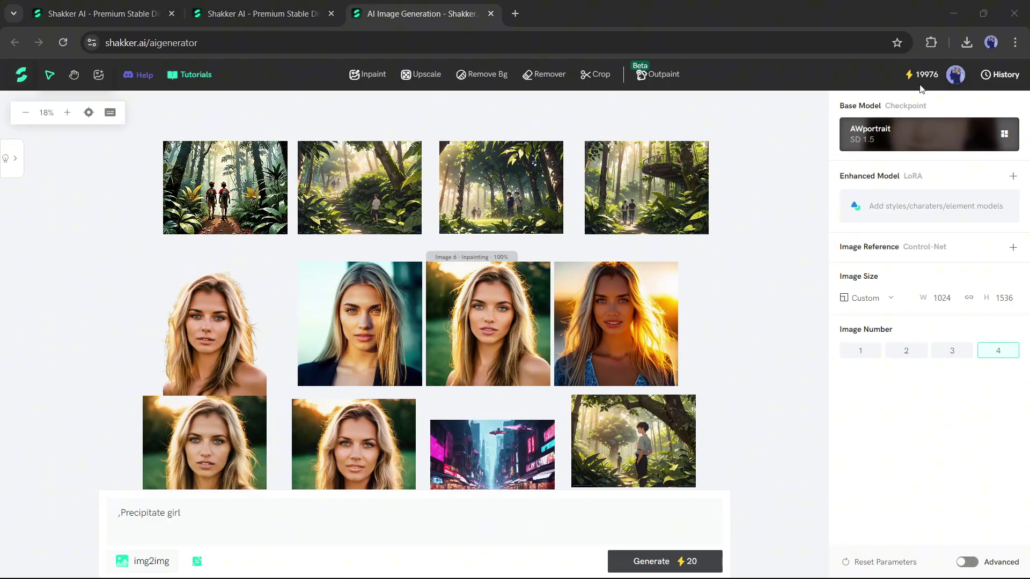
- Look through the previously generated images on the AI generator's canvas
{"action": "scroll", "coordinate": [516, 224], "scroll_direction": "down", "scroll_amount": 5}
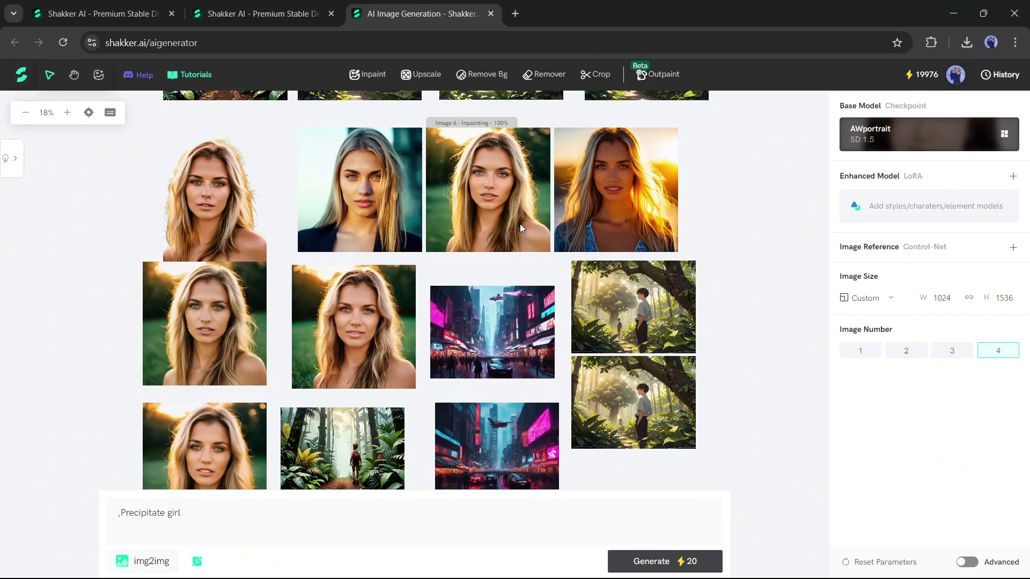
{"action": "scroll", "coordinate": [490, 225], "scroll_direction": "down", "scroll_amount": 12}
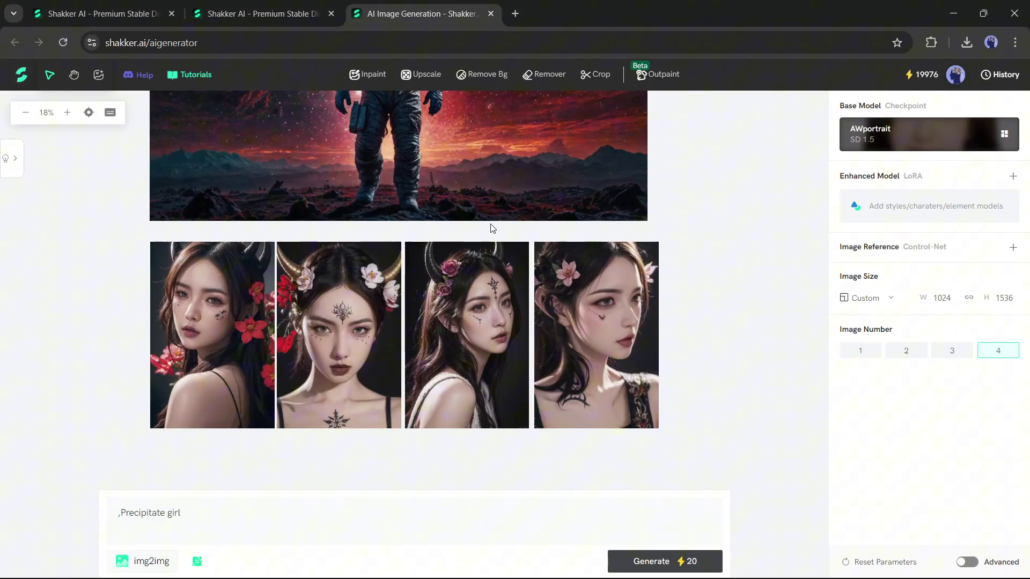
{"action": "scroll", "coordinate": [489, 225], "scroll_direction": "up", "scroll_amount": 2}
{"action": "scroll", "coordinate": [486, 225], "scroll_direction": "up", "scroll_amount": 10}
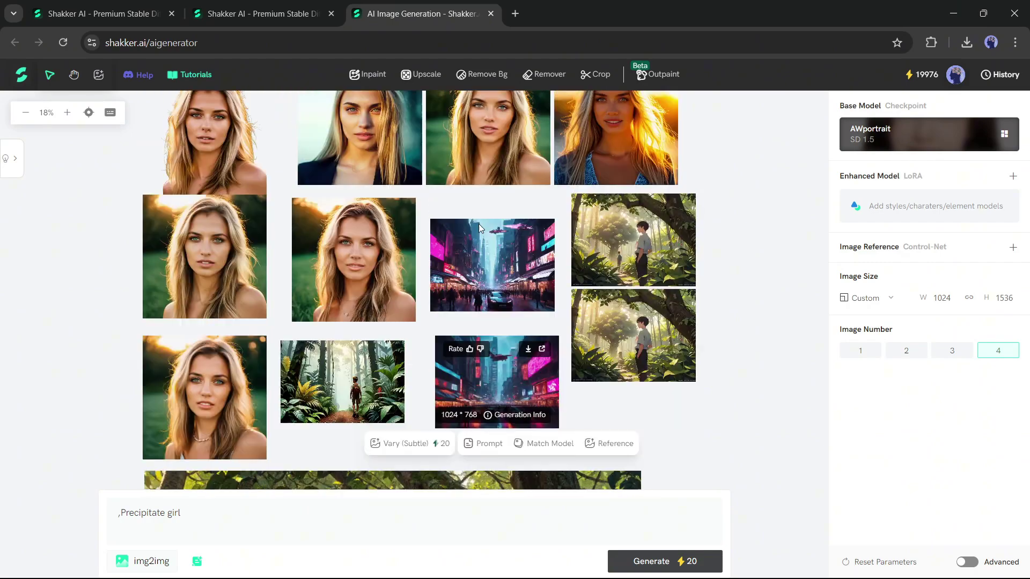
{"action": "scroll", "coordinate": [453, 260], "scroll_direction": "up", "scroll_amount": 5}
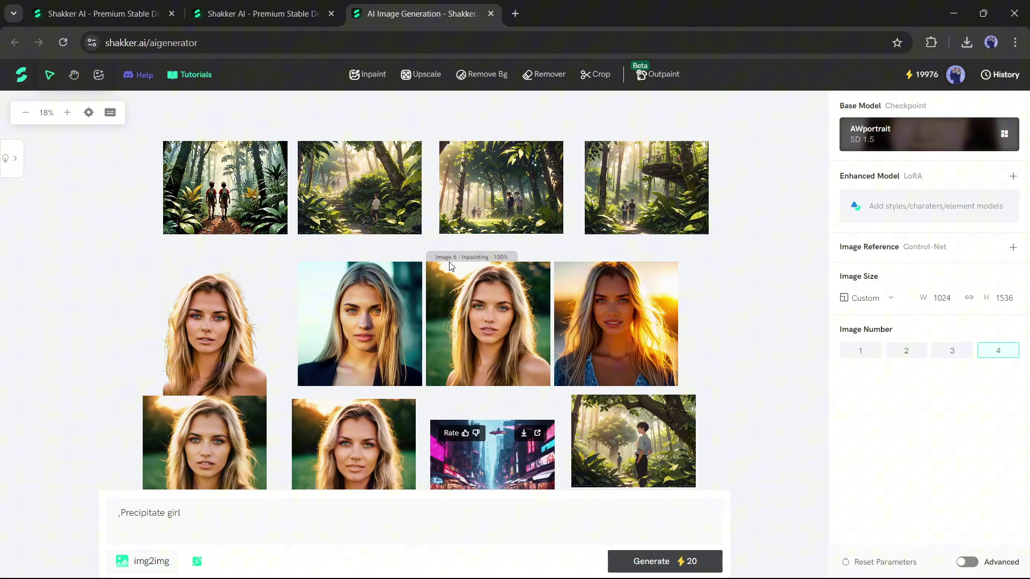
{"action": "scroll", "coordinate": [452, 266], "scroll_direction": "down", "scroll_amount": 3}
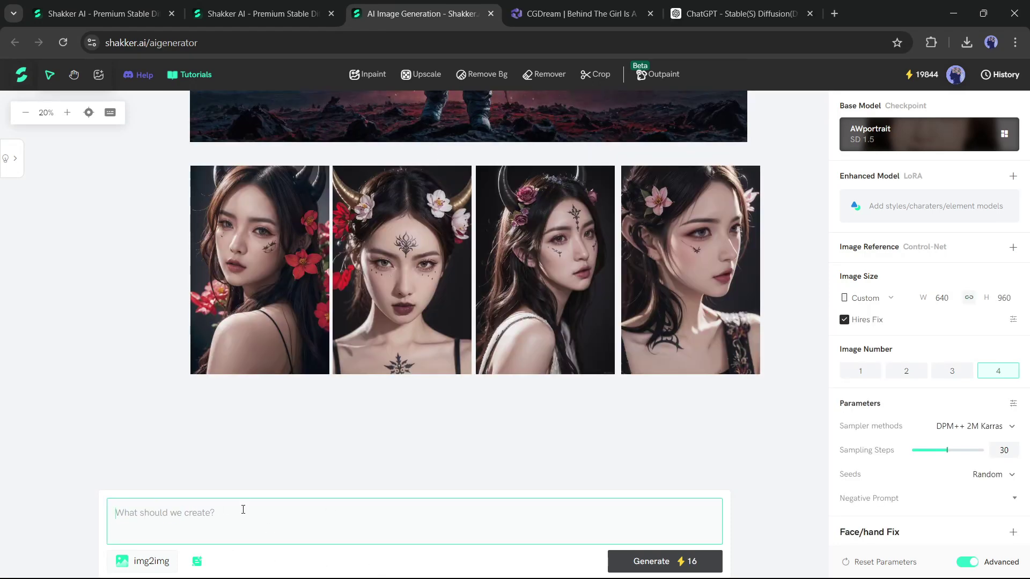
- Paste the "((masterpiece)), ((best quality)), 8k, high detailed" prompt describing a blonde woman in a fluffy orange-white fur coat, studio fashion photography
{"action": "type", "text": "wearing a fluffy orange-white fur coat over a turquoise blouse and a short skirt, modern fashion style, blonde hair, standing confidently, soft lighting, studio background, fashion photography"}
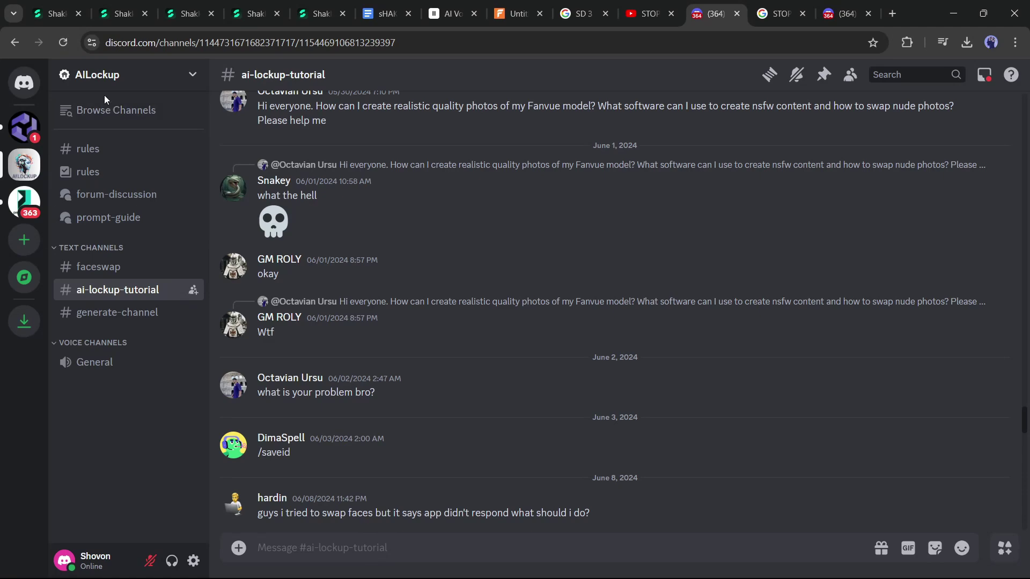
{"action": "left_click", "coordinate": [141, 223]}
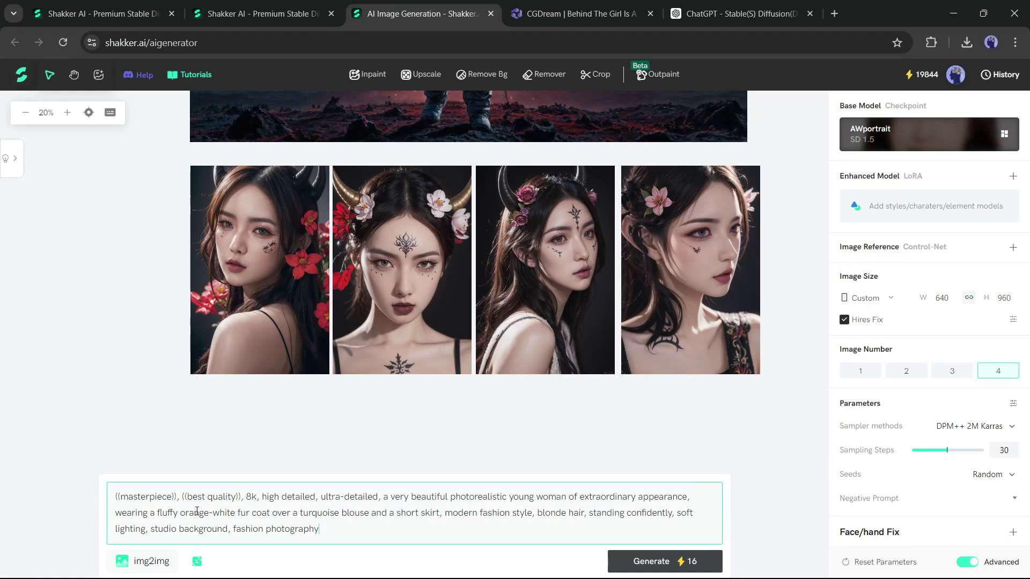
{"action": "left_click", "coordinate": [296, 513]}
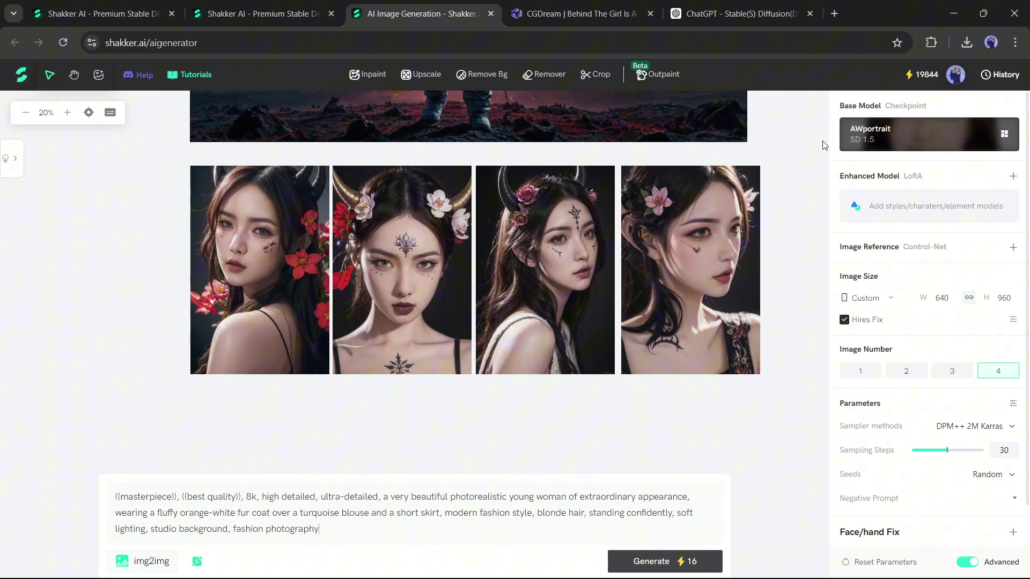
- Browse all available checkpoint base models and close the library without changing the AWportrait selection
{"action": "left_click", "coordinate": [896, 144]}
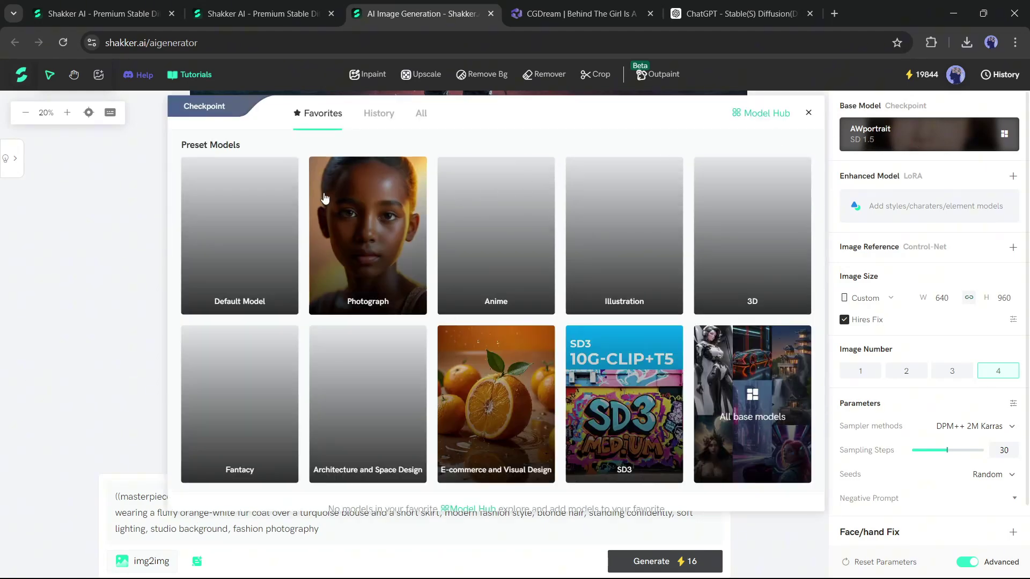
{"action": "left_click", "coordinate": [421, 114]}
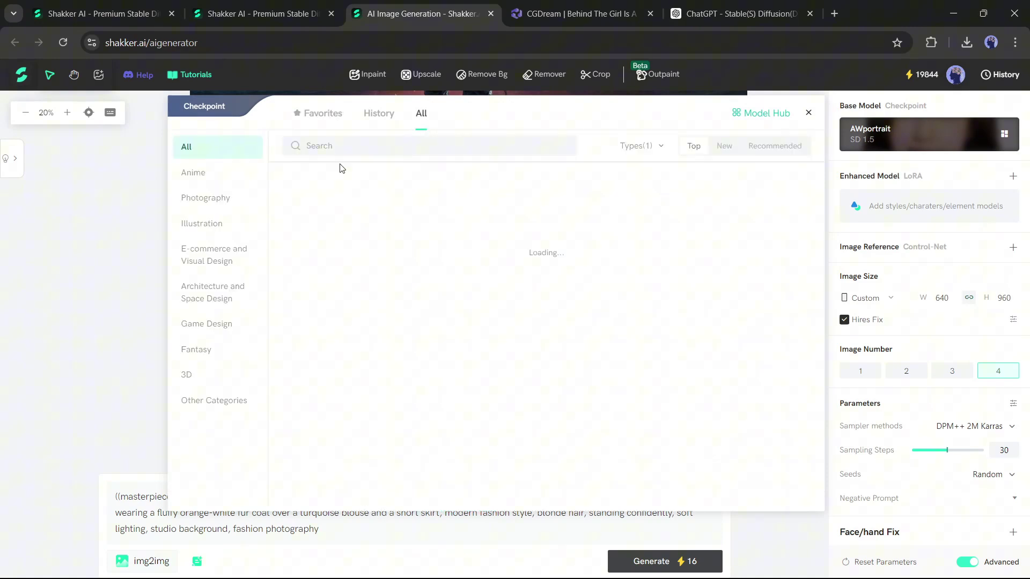
{"action": "scroll", "coordinate": [741, 319], "scroll_direction": "down", "scroll_amount": 10}
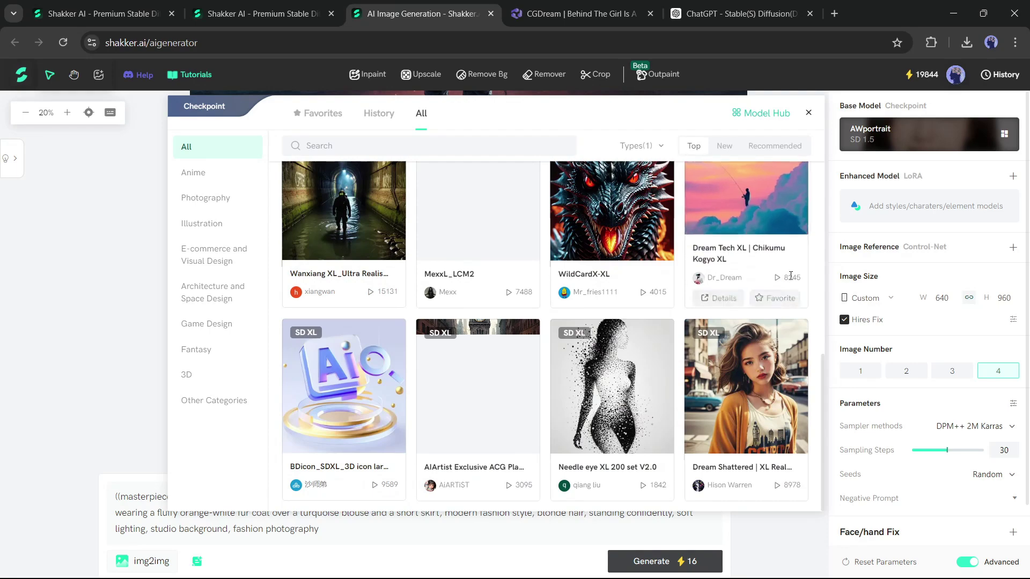
{"action": "scroll", "coordinate": [740, 316], "scroll_direction": "up", "scroll_amount": 5}
{"action": "left_click", "coordinate": [808, 113]}
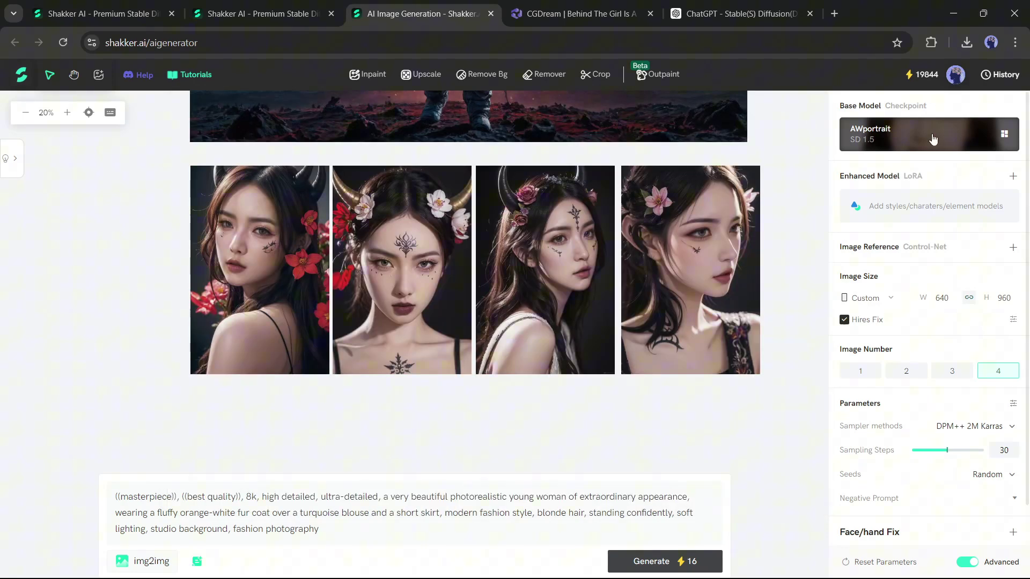
- Add the apertureKit aperture control_v1.0 LoRA as an enhanced model and try out the Fashionbeauty LoRA from a search for Fashion
{"action": "left_click", "coordinate": [924, 204]}
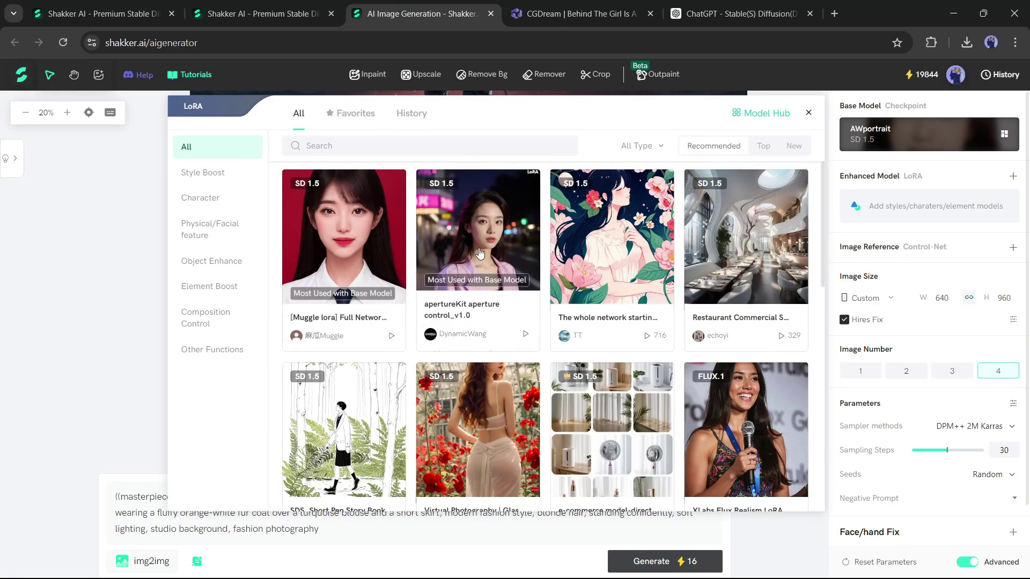
{"action": "left_click", "coordinate": [510, 220]}
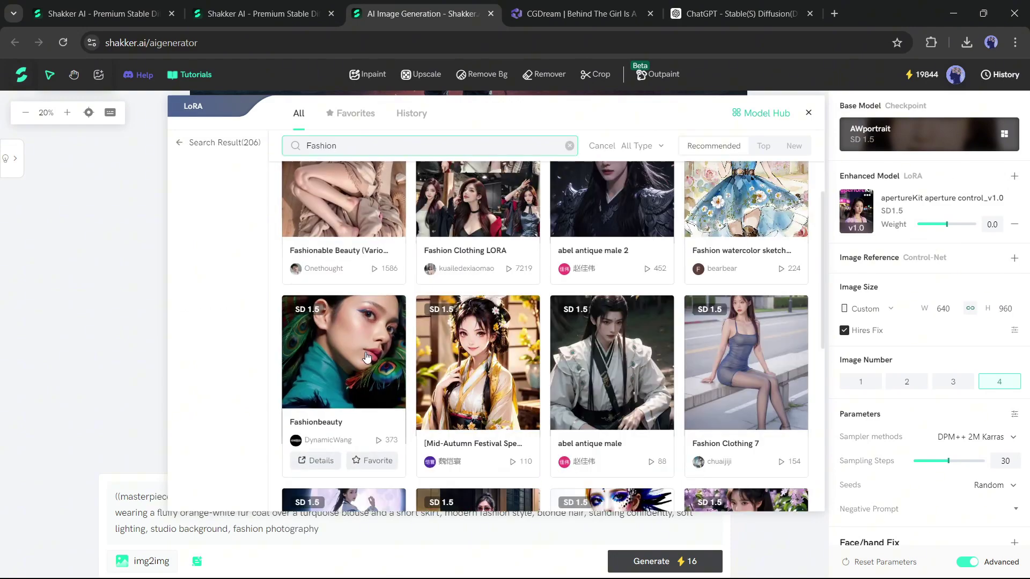
{"action": "left_click", "coordinate": [344, 365]}
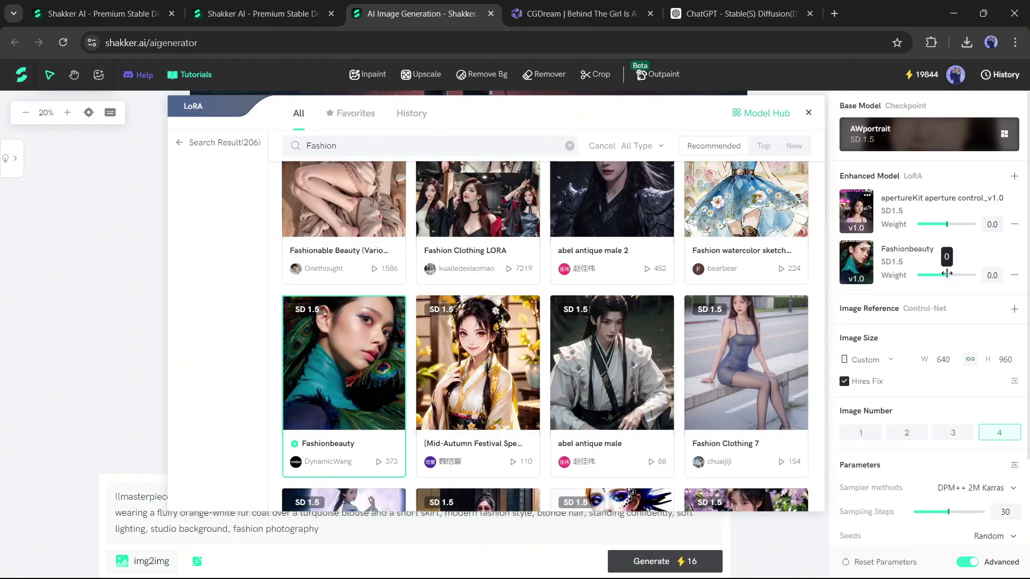
{"action": "left_click", "coordinate": [808, 113]}
{"action": "left_click", "coordinate": [808, 132]}
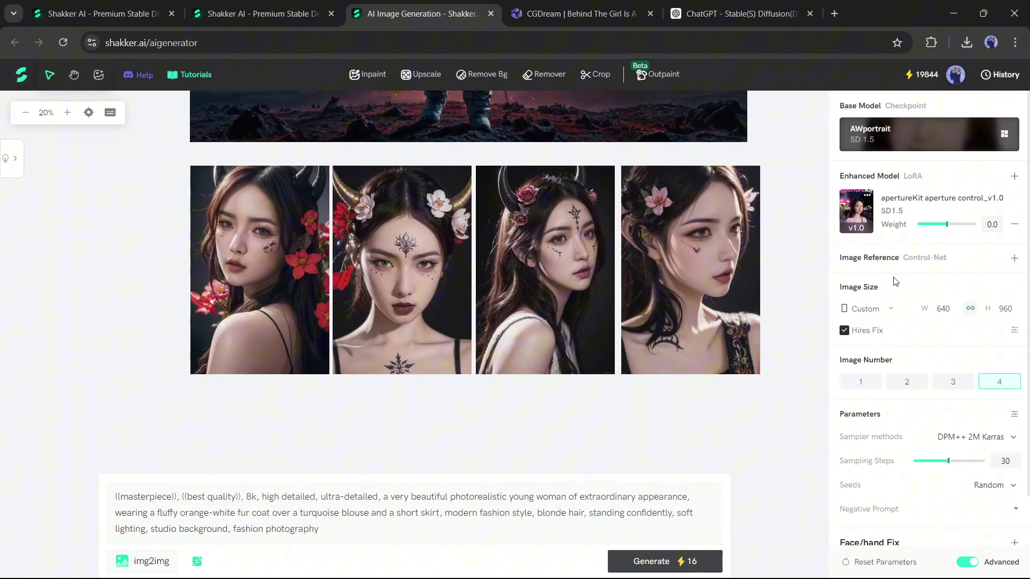
- Add the Downloads image "Behind The Girl Is A Mysterious Nebula, A Very Bea" as the image reference, using the Pose(Openpose) dimension
{"action": "left_click", "coordinate": [1013, 260]}
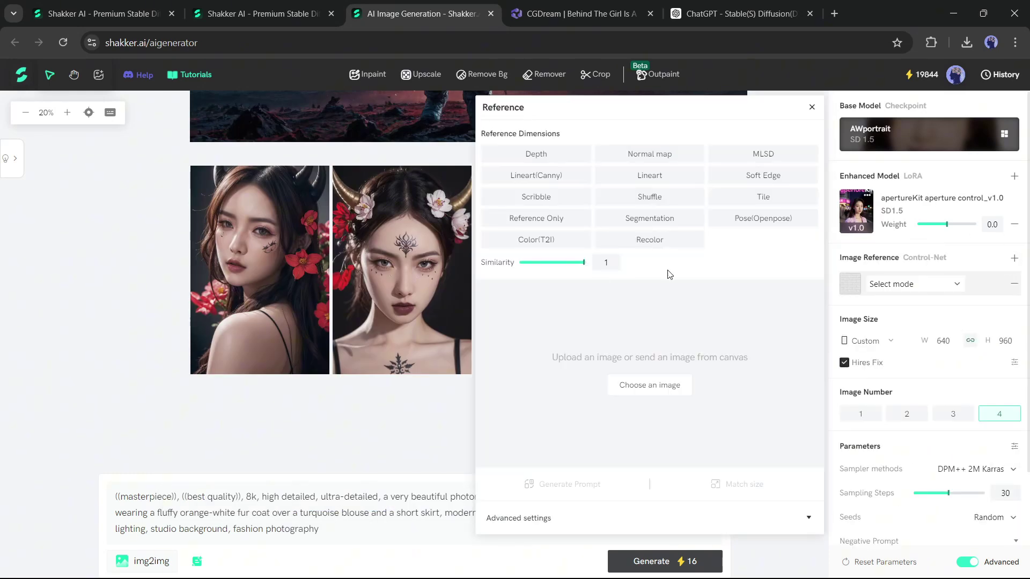
{"action": "left_click", "coordinate": [660, 386]}
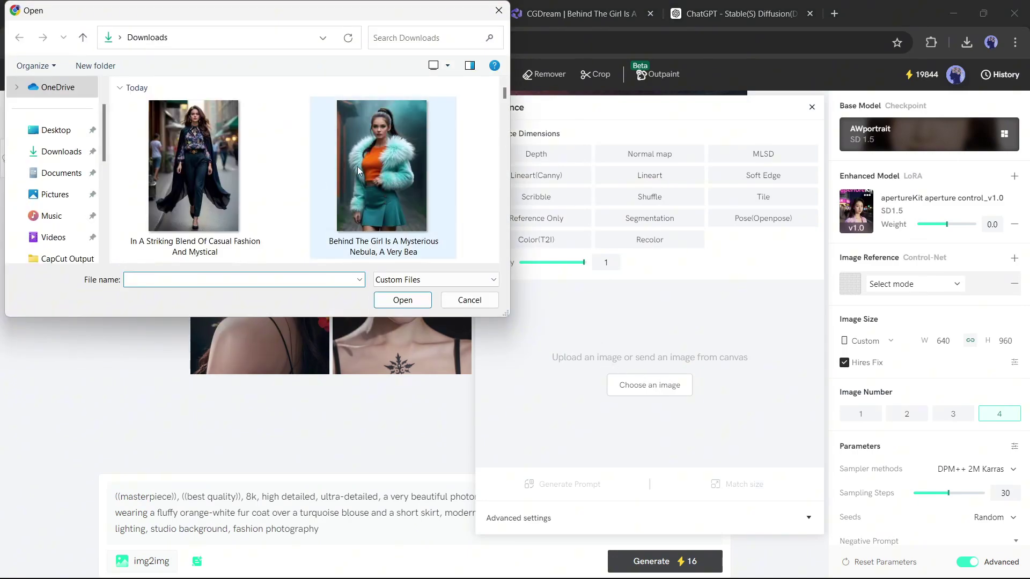
{"action": "double_click", "coordinate": [357, 166]}
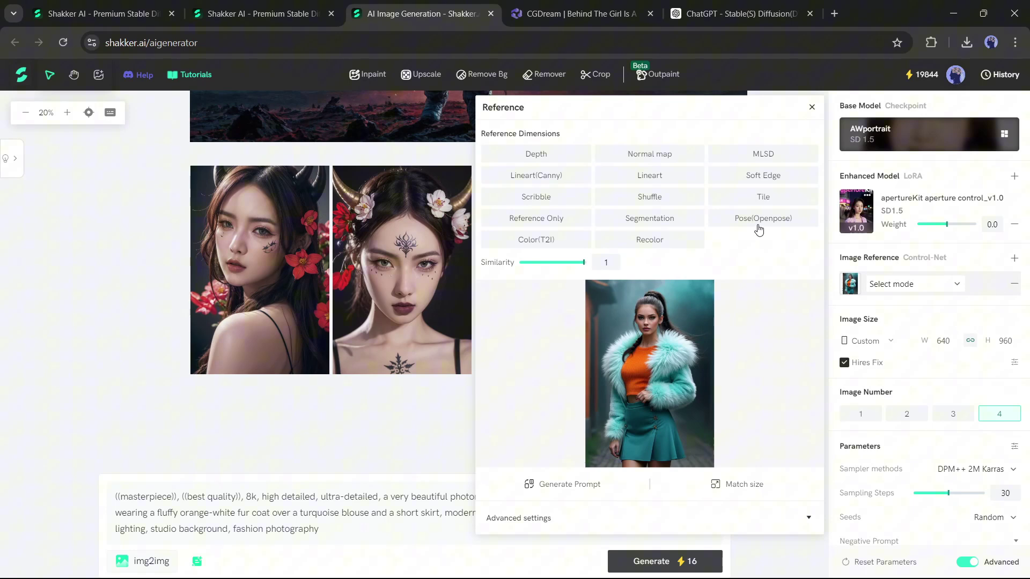
{"action": "left_click", "coordinate": [759, 229]}
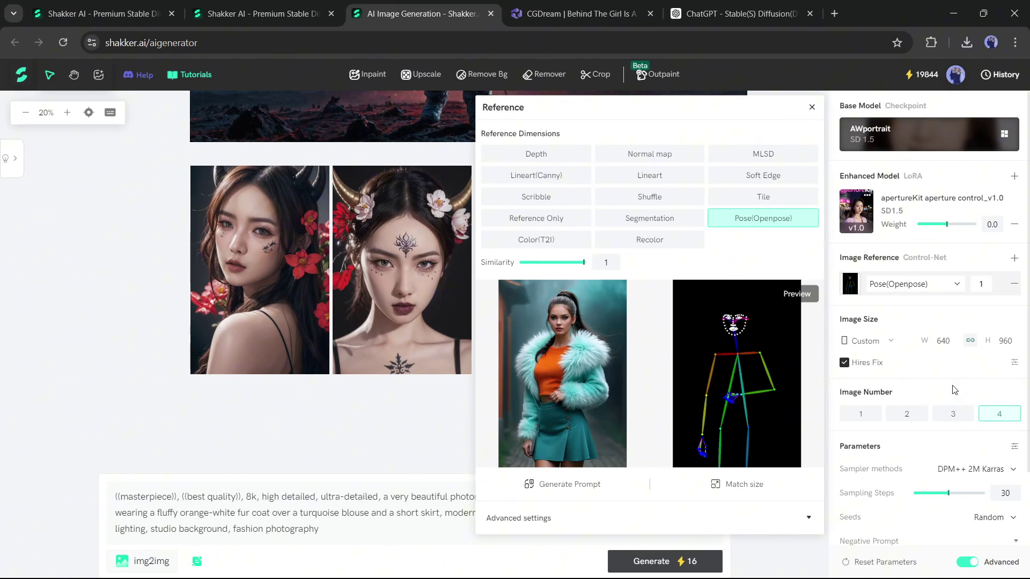
{"action": "left_click", "coordinate": [946, 367]}
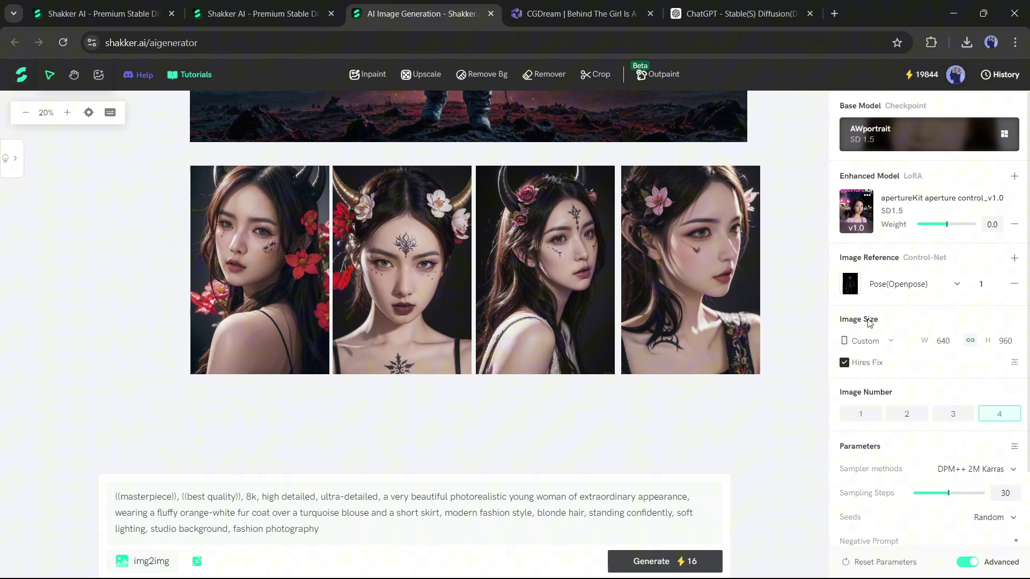
- Set the image size to the 2:3 ratio and keep Hires Fix enabled
{"action": "left_click", "coordinate": [864, 340]}
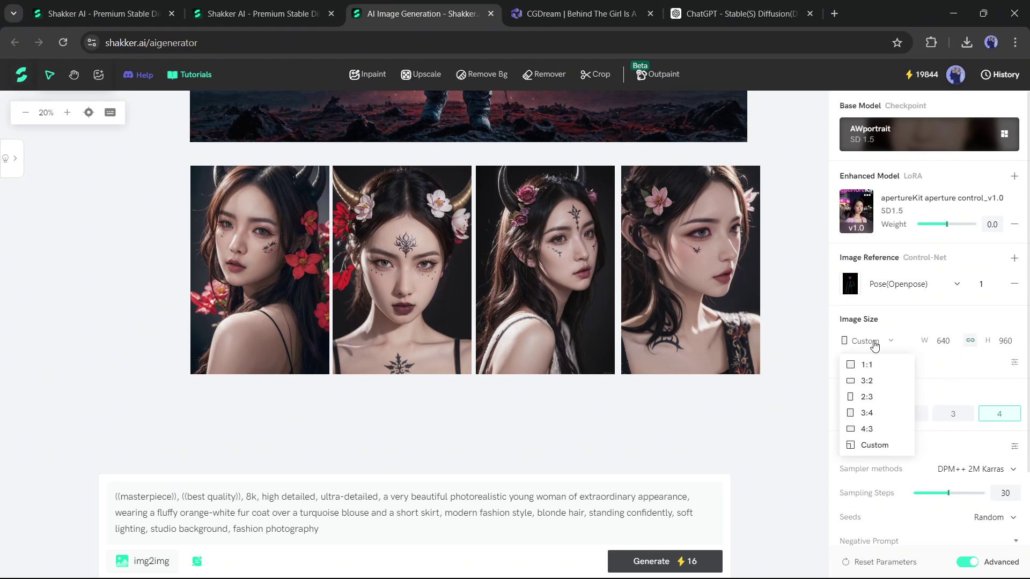
{"action": "left_click", "coordinate": [880, 397]}
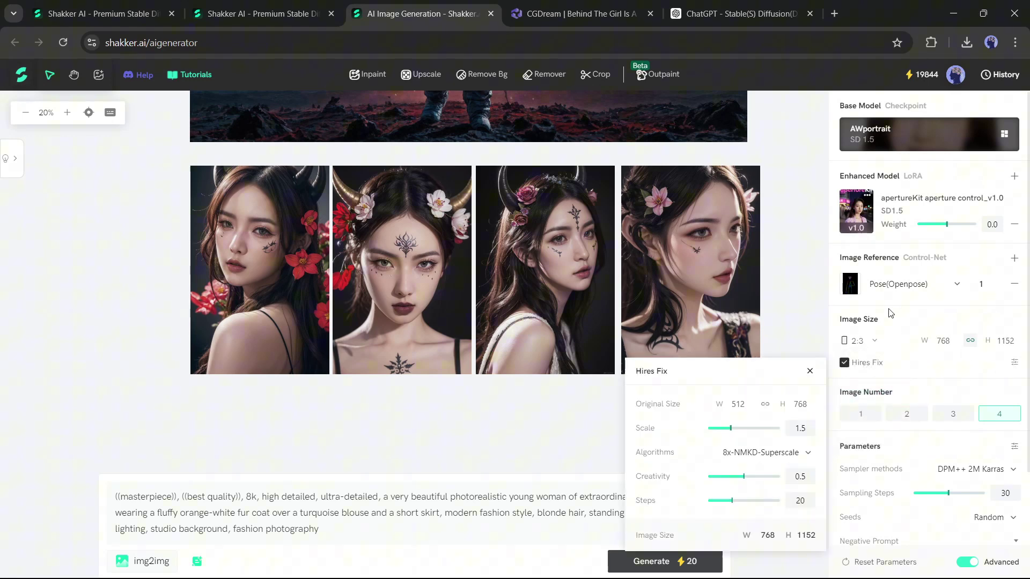
{"action": "left_click", "coordinate": [847, 367]}
{"action": "left_click", "coordinate": [846, 367]}
{"action": "left_click", "coordinate": [986, 367]}
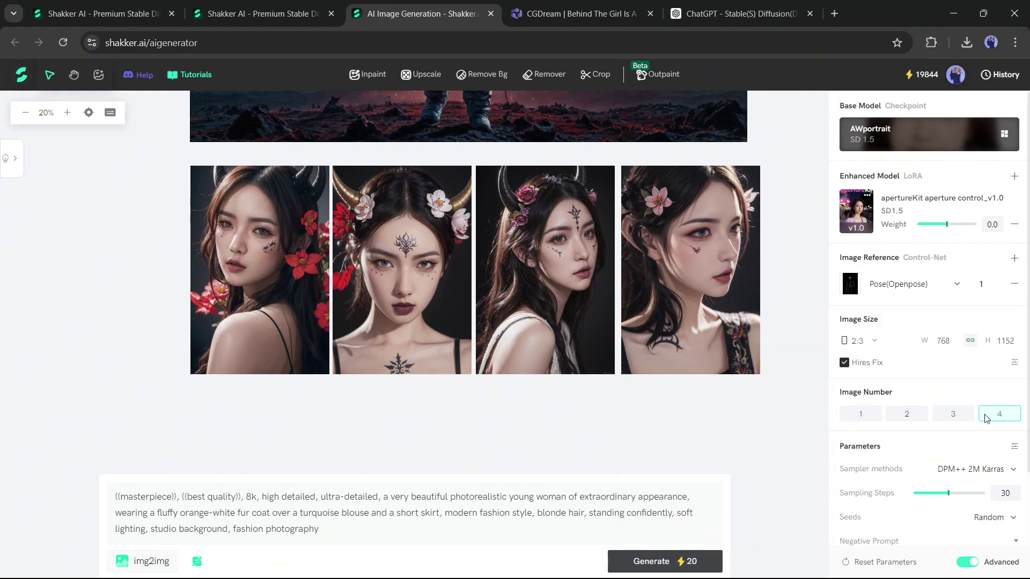
- Review the extra parameters and sampler methods, keep DPM++ 2M Karras, and set the sampling steps to 27
{"action": "left_click", "coordinate": [1014, 448]}
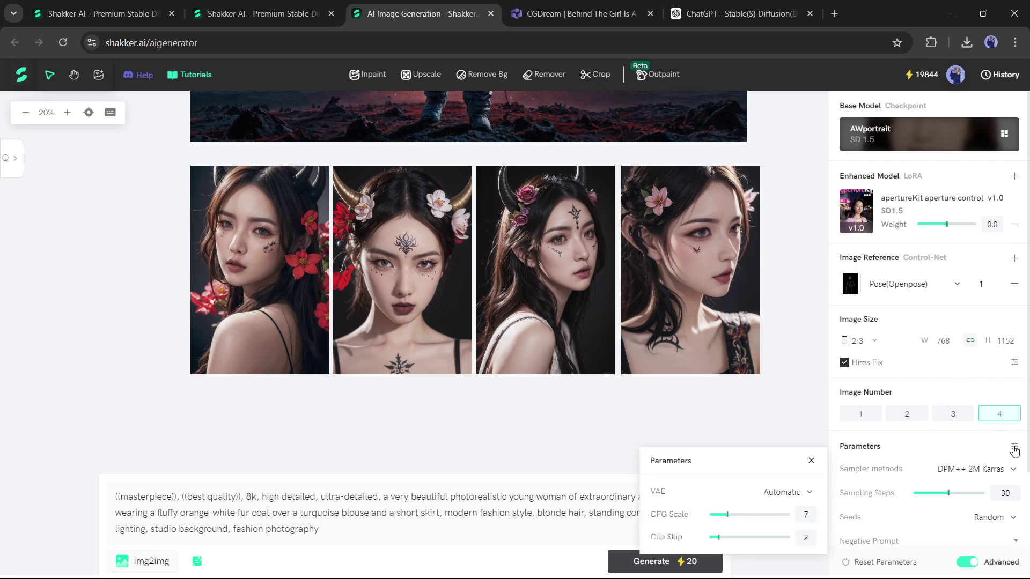
{"action": "left_click", "coordinate": [1006, 470]}
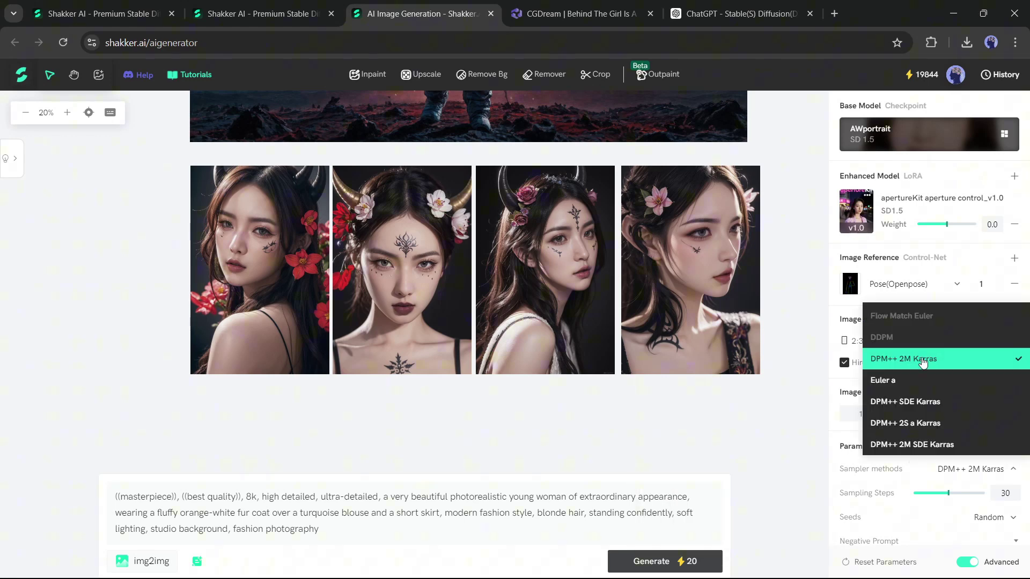
{"action": "scroll", "coordinate": [941, 427], "scroll_direction": "down", "scroll_amount": 2}
{"action": "scroll", "coordinate": [932, 459], "scroll_direction": "down", "scroll_amount": 1}
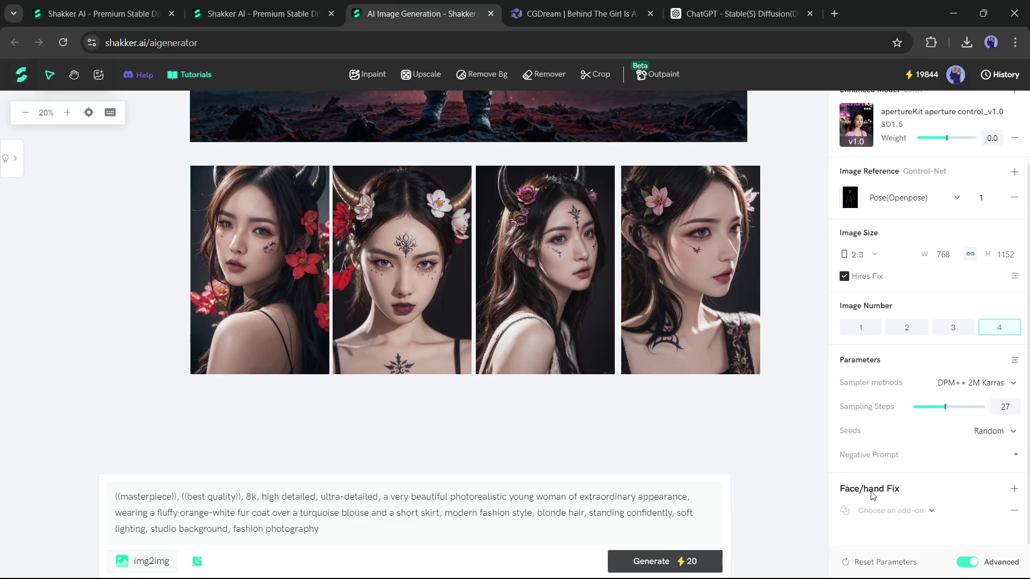
- Copy "(worst quality, low quality:1.2), deformed, mutated, lowres, blurry, jpeg artifacts" from New Text Document.txt in Notepad into the negative prompt
{"action": "left_click", "coordinate": [1015, 455]}
{"action": "left_click", "coordinate": [640, 563]}
{"action": "left_click_drag", "start_coordinate": [456, 109], "coordinate": [2, 114]}
{"action": "key", "text": "ctrl+c"}
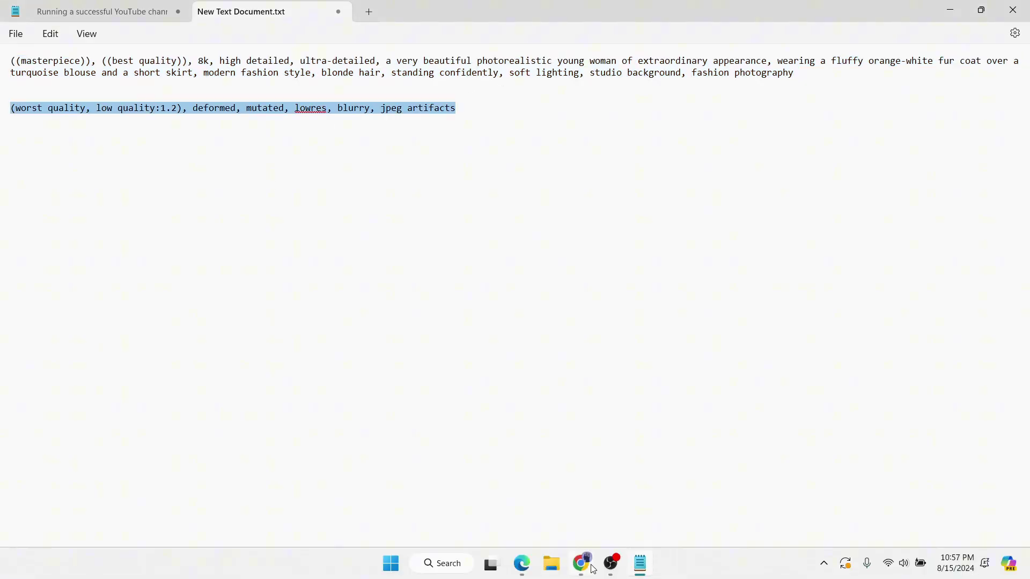
{"action": "left_click", "coordinate": [581, 563]}
{"action": "scroll", "coordinate": [929, 482], "scroll_direction": "down", "scroll_amount": 2}
{"action": "left_click", "coordinate": [934, 491]}
{"action": "key", "text": "ctrl+a"}
{"action": "key", "text": "ctrl+v"}
{"action": "scroll", "coordinate": [1005, 392], "scroll_direction": "down", "scroll_amount": 2}
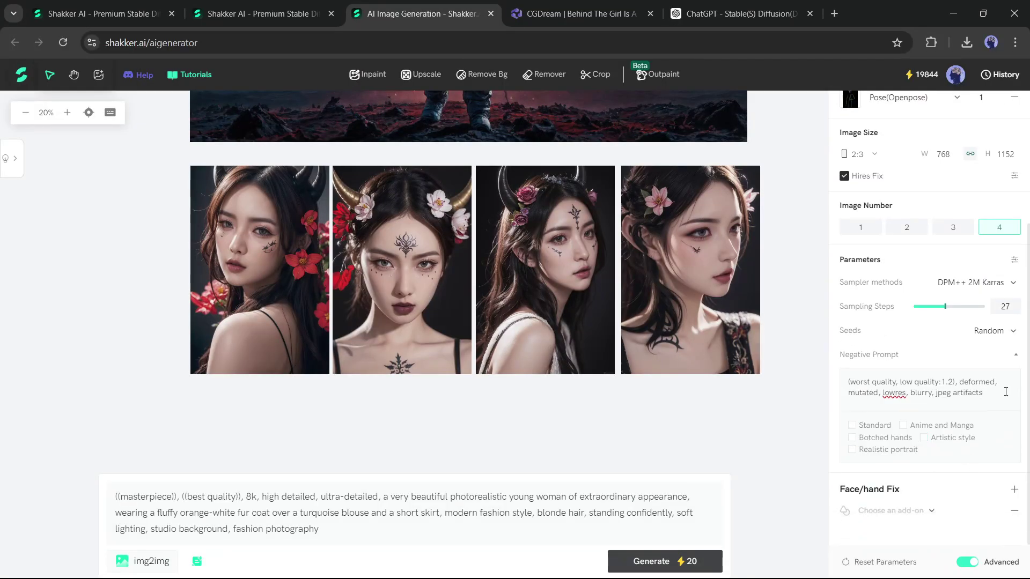
{"action": "left_click", "coordinate": [1015, 355]}
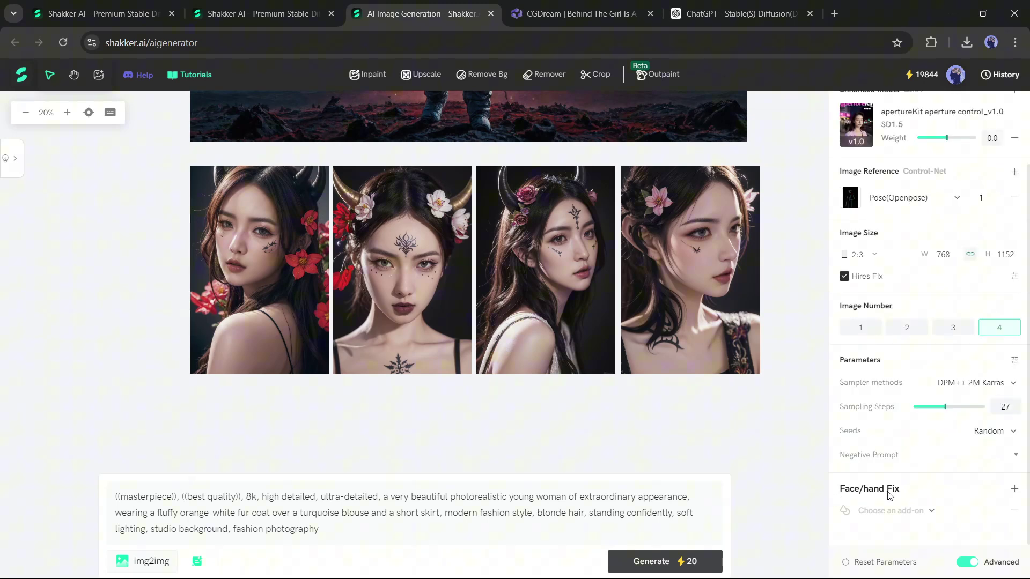
- Add the Fix Hand and Fix Face add-ons under Face/hand Fix and generate the four images
{"action": "left_click", "coordinate": [1013, 490]}
{"action": "scroll", "coordinate": [874, 533], "scroll_direction": "down", "scroll_amount": 1}
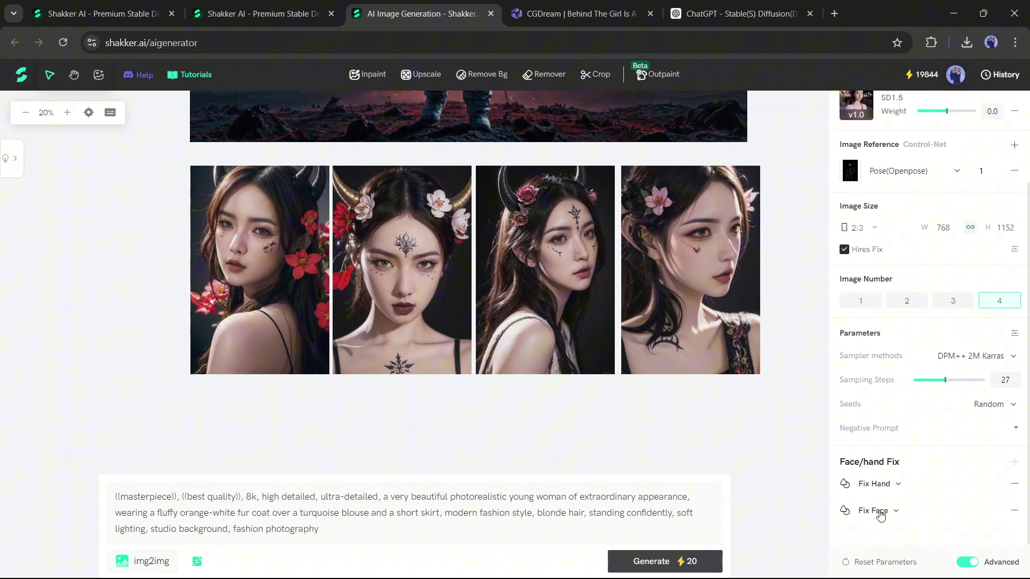
{"action": "scroll", "coordinate": [912, 429], "scroll_direction": "up", "scroll_amount": 2}
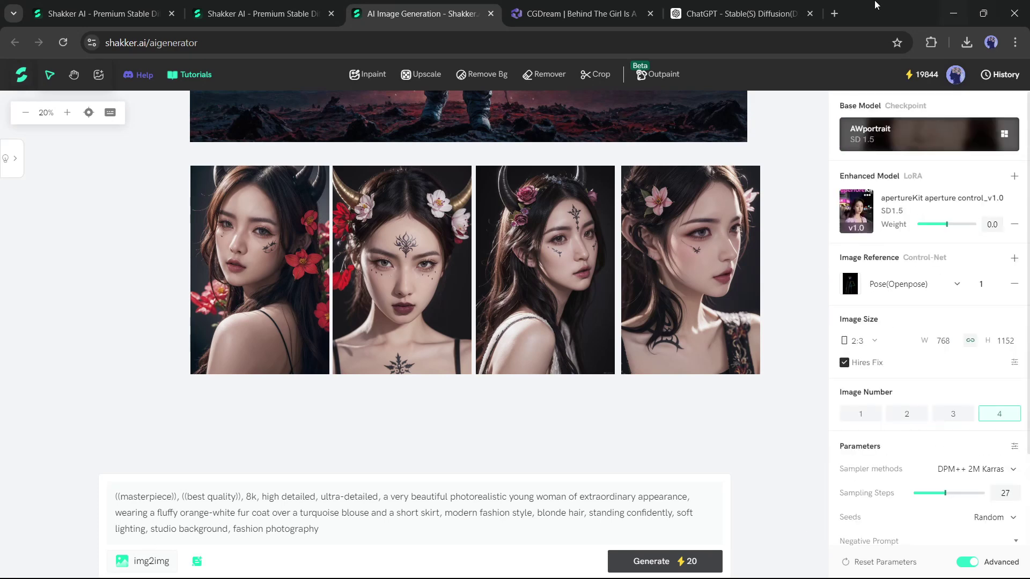
{"action": "left_click", "coordinate": [664, 569]}
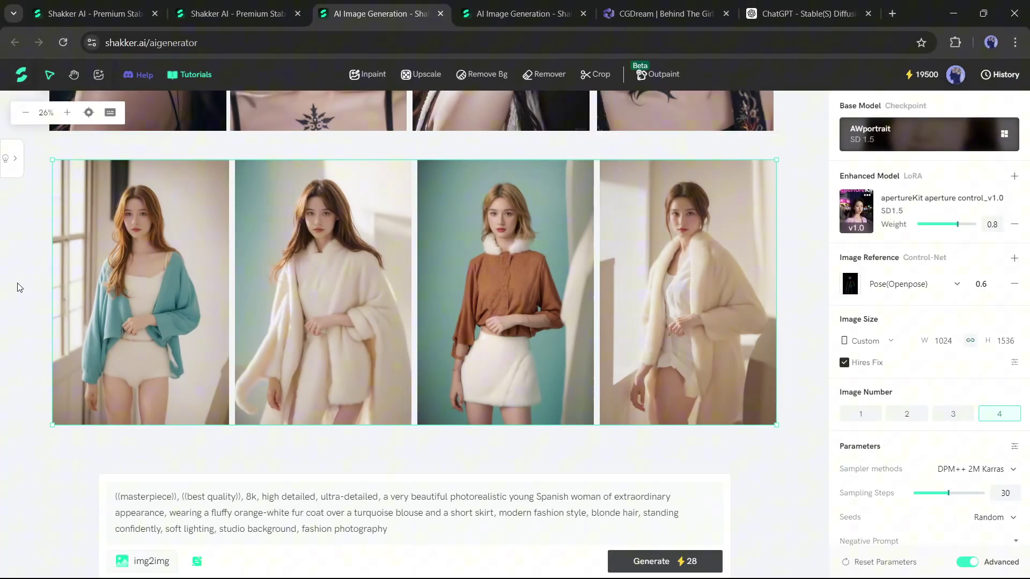
- Examine the four generated fashion portraits up close, comparing faces, hands, poses and clothing
{"action": "left_click", "coordinate": [814, 347]}
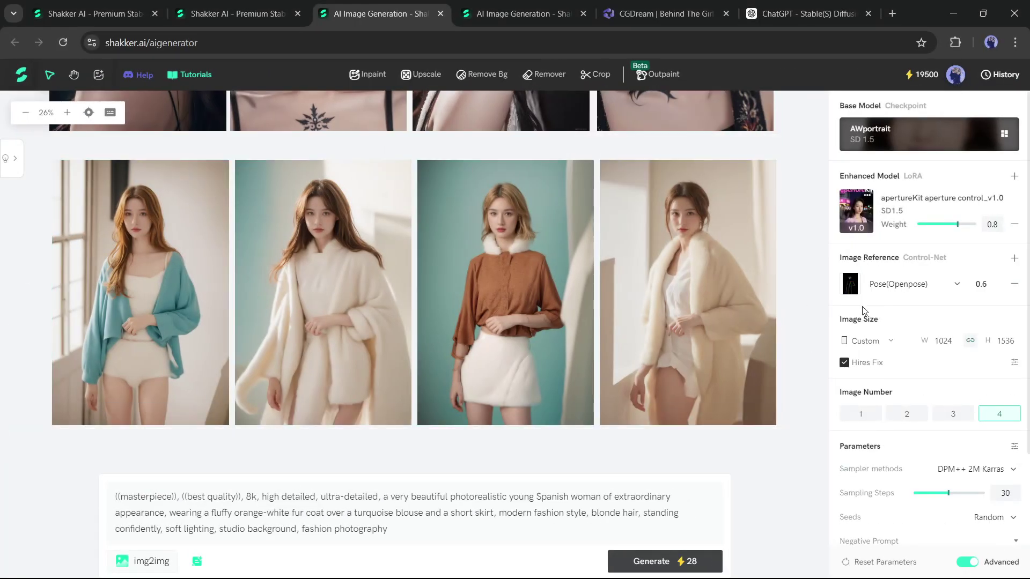
{"action": "scroll", "coordinate": [677, 307], "scroll_direction": "up", "scroll_amount": 5}
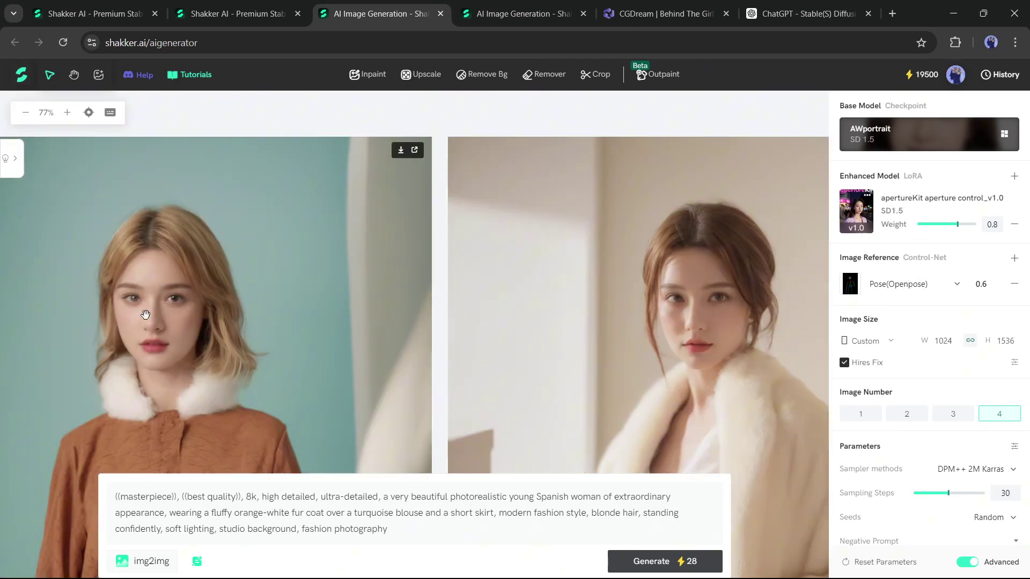
{"action": "left_click_drag", "start_coordinate": [145, 315], "coordinate": [647, 260]}
{"action": "left_click_drag", "start_coordinate": [63, 240], "coordinate": [513, 204]}
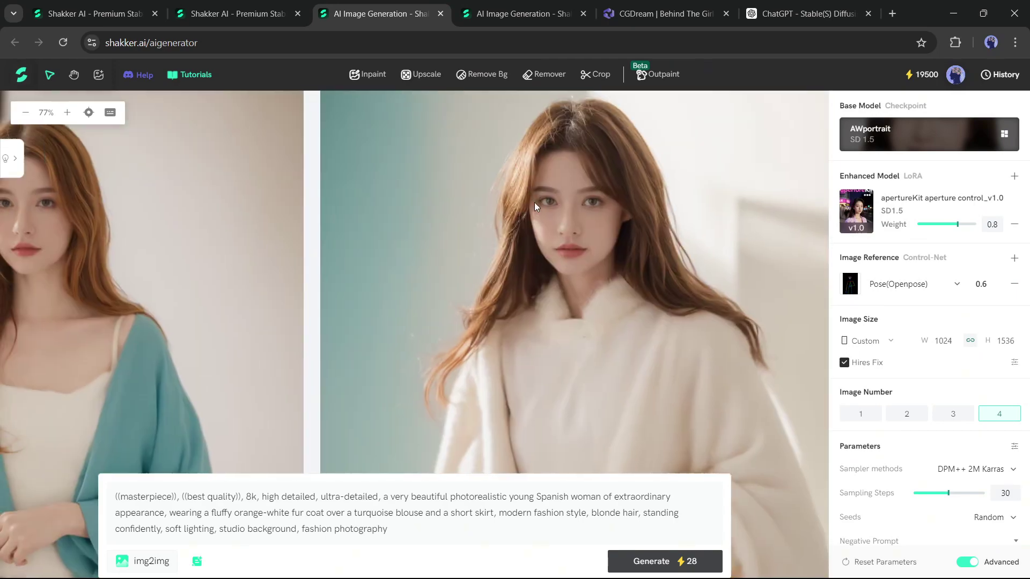
{"action": "left_click_drag", "start_coordinate": [127, 298], "coordinate": [399, 209]}
{"action": "scroll", "coordinate": [397, 216], "scroll_direction": "down", "scroll_amount": 5}
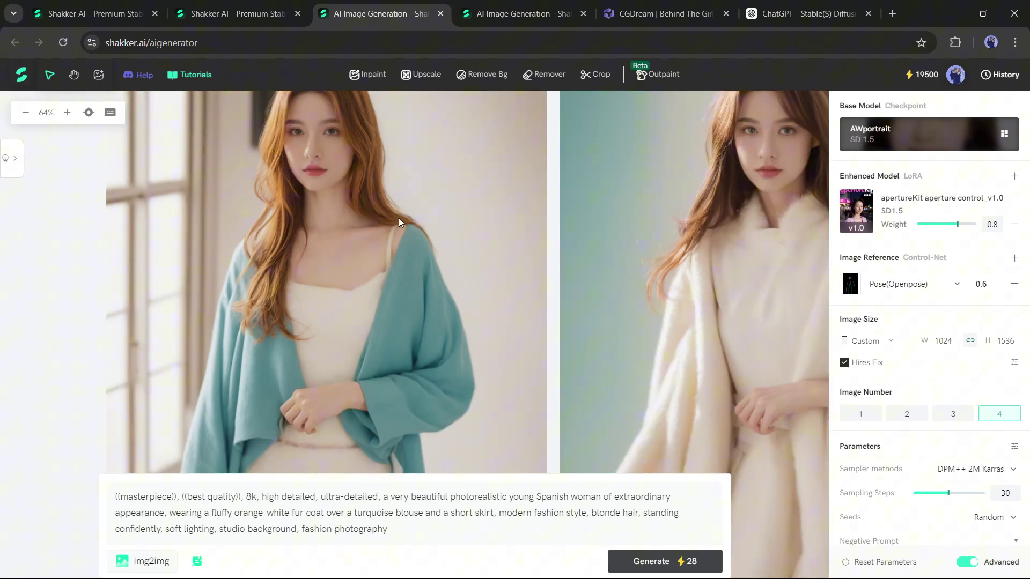
{"action": "left_click_drag", "start_coordinate": [631, 236], "coordinate": [397, 232]}
{"action": "scroll", "coordinate": [606, 252], "scroll_direction": "right", "scroll_amount": 5}
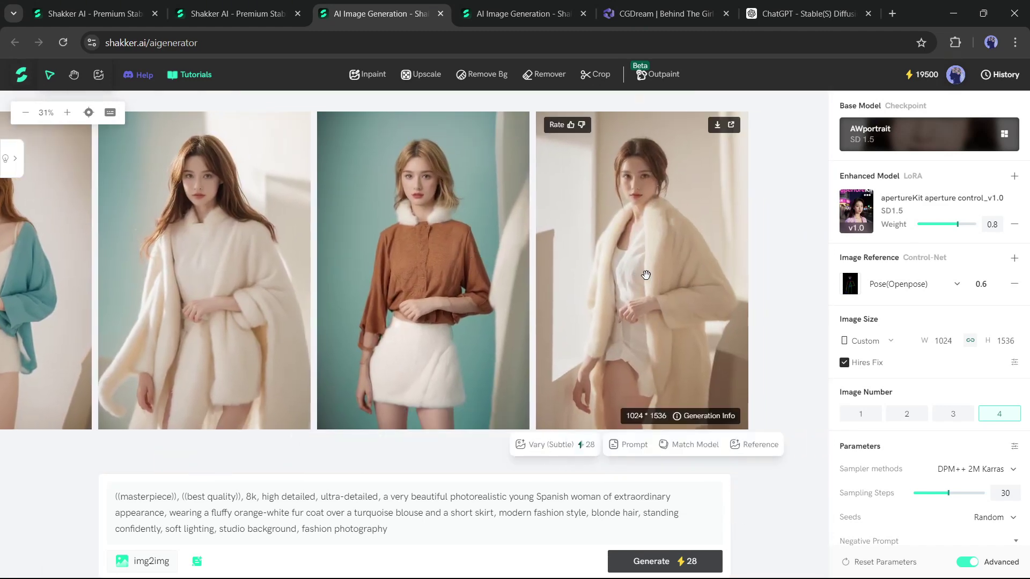
{"action": "left_click_drag", "start_coordinate": [645, 275], "coordinate": [545, 269]}
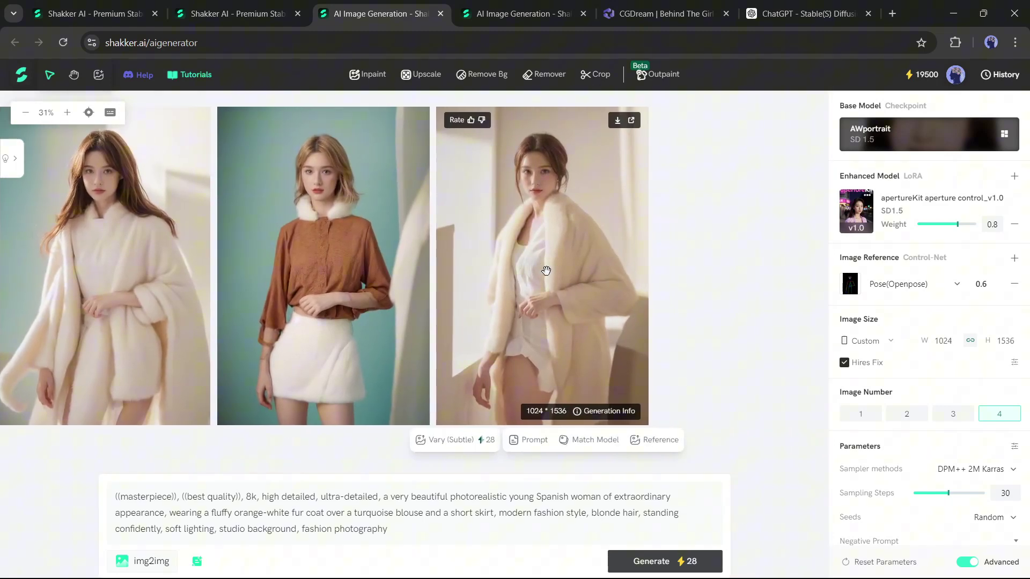
{"action": "left_click_drag", "start_coordinate": [199, 275], "coordinate": [375, 252]}
{"action": "scroll", "coordinate": [498, 313], "scroll_direction": "up", "scroll_amount": 1}
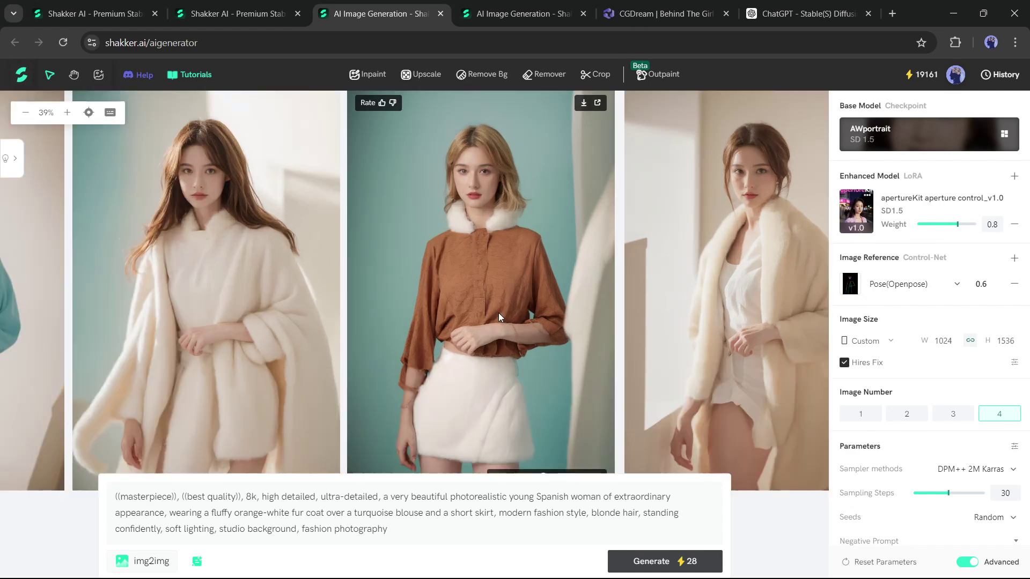
{"action": "left_click", "coordinate": [486, 247]}
{"action": "scroll", "coordinate": [486, 247], "scroll_direction": "up", "scroll_amount": 2}
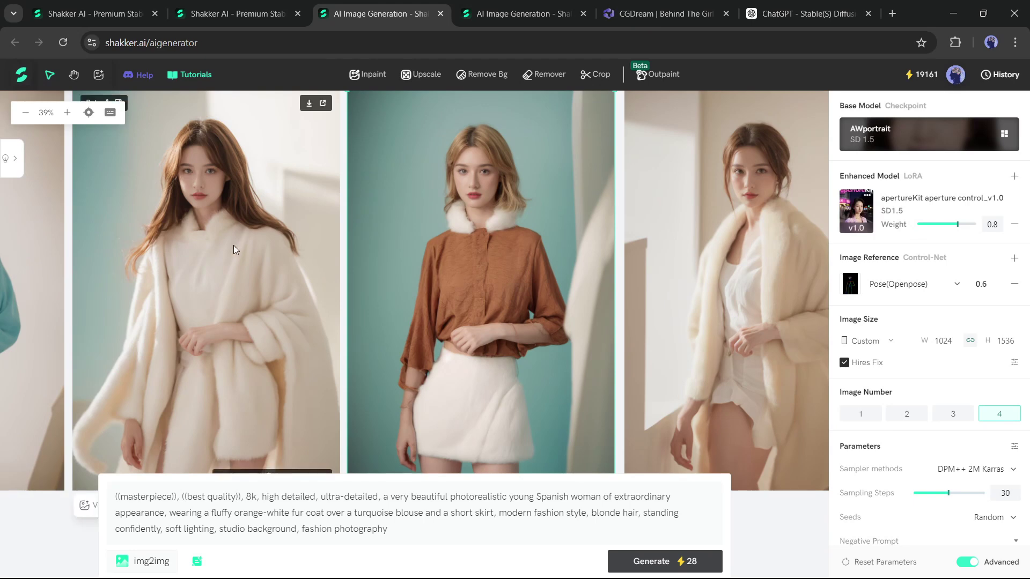
- Search all checkpoints for "awp" and select AWPortraitWW as the base model
{"action": "left_click_drag", "start_coordinate": [190, 246], "coordinate": [81, 278]}
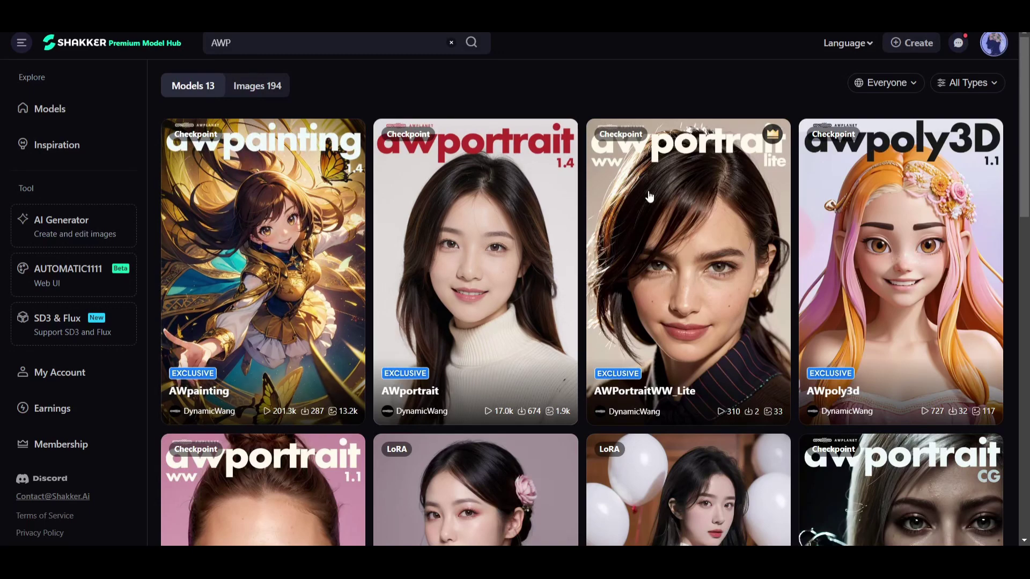
{"action": "scroll", "coordinate": [1004, 253], "scroll_direction": "down", "scroll_amount": 2}
{"action": "scroll", "coordinate": [1004, 254], "scroll_direction": "down", "scroll_amount": 2}
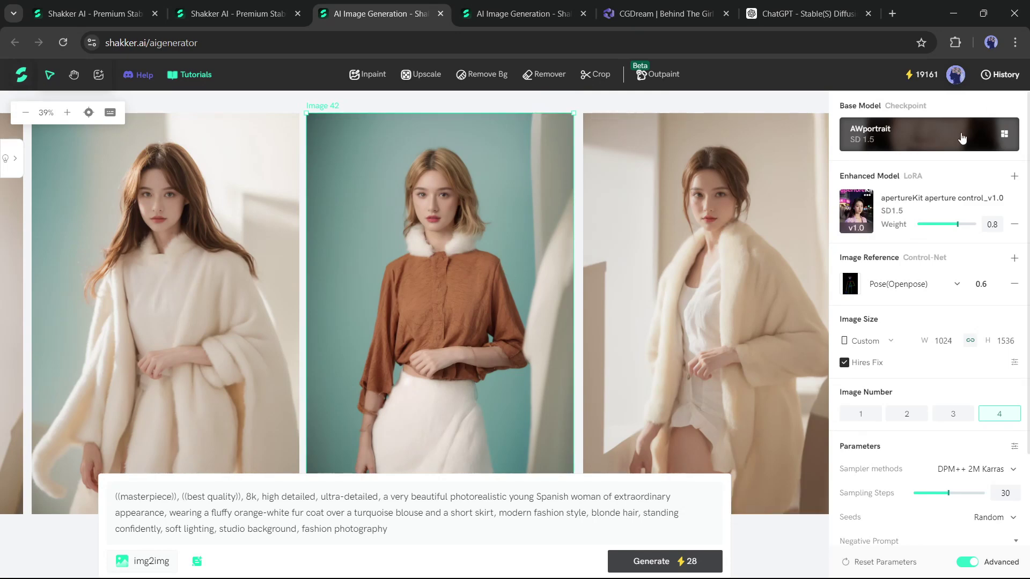
{"action": "left_click", "coordinate": [962, 138]}
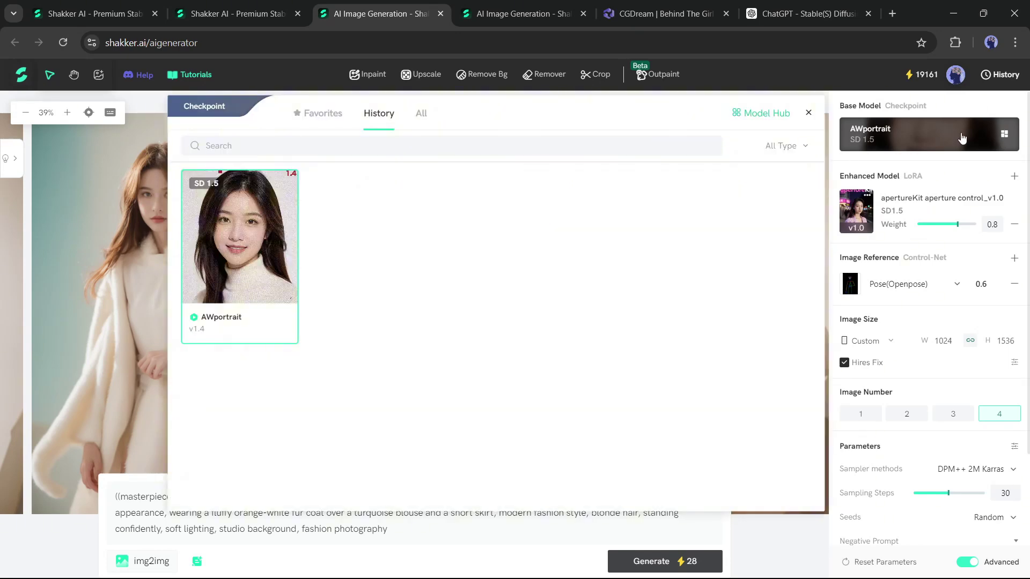
{"action": "left_click", "coordinate": [421, 116]}
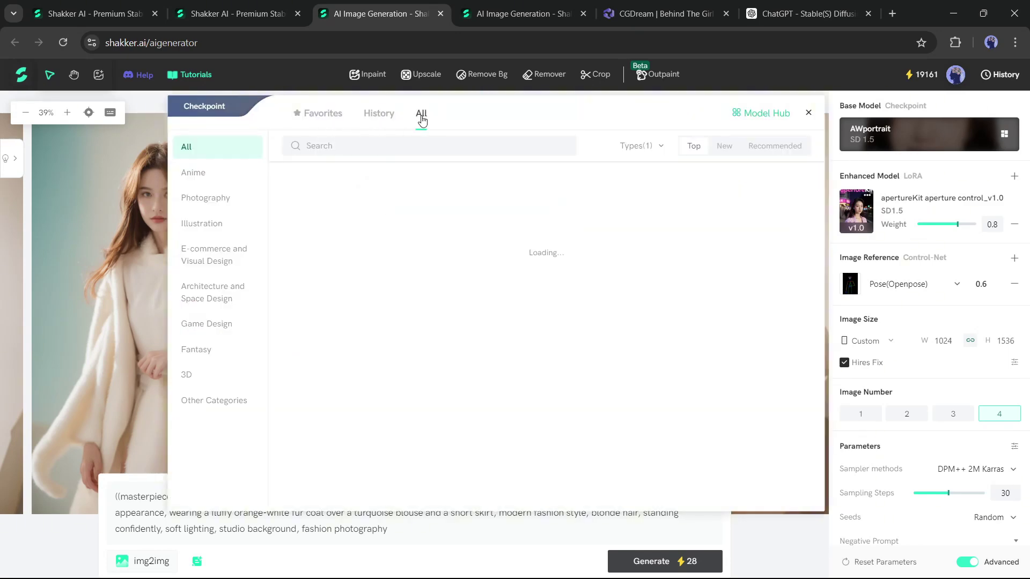
{"action": "left_click", "coordinate": [370, 142]}
{"action": "type", "text": "awp"}
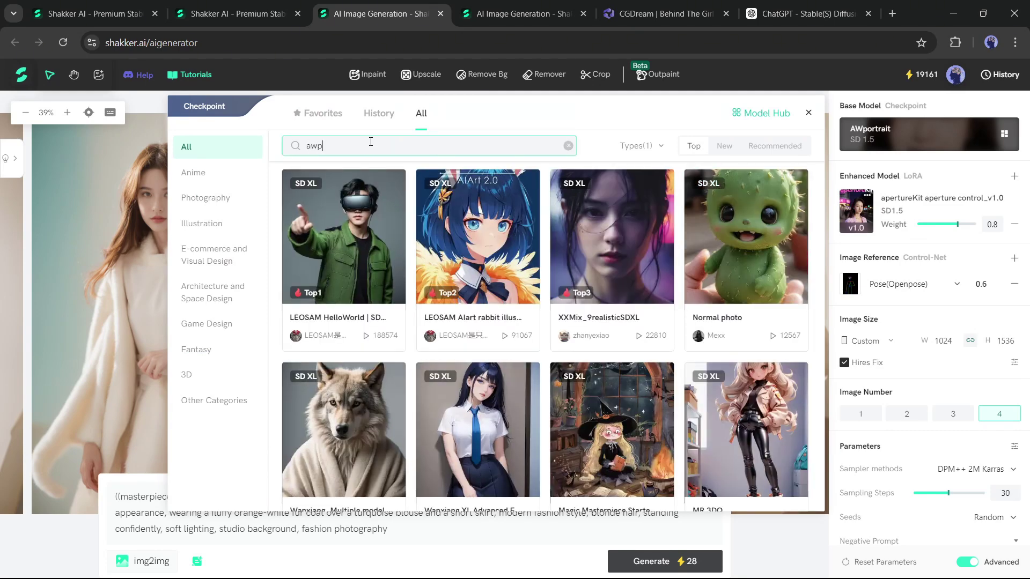
{"action": "key", "text": "Return"}
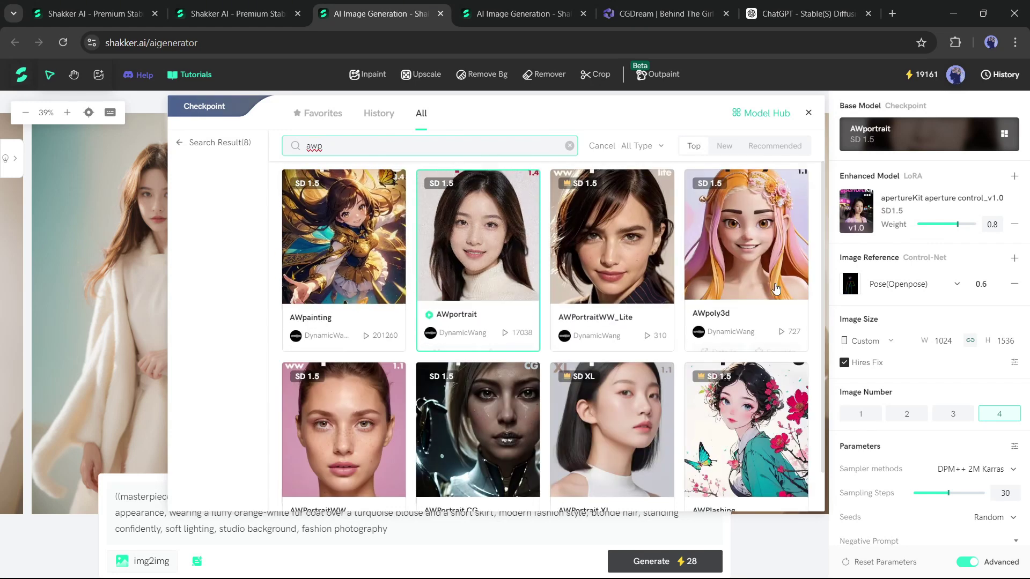
{"action": "scroll", "coordinate": [776, 288], "scroll_direction": "down", "scroll_amount": 1}
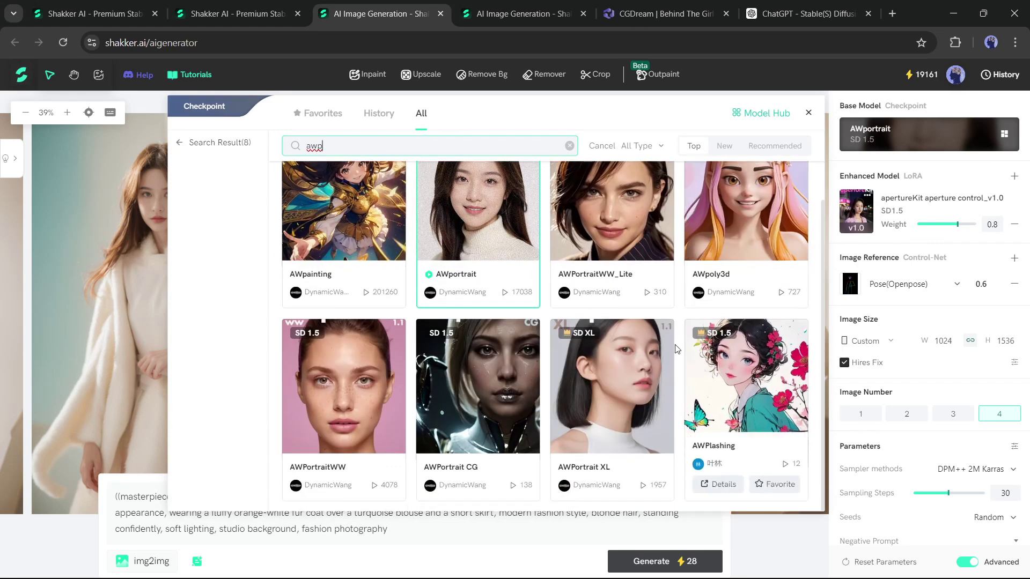
{"action": "left_click", "coordinate": [362, 397]}
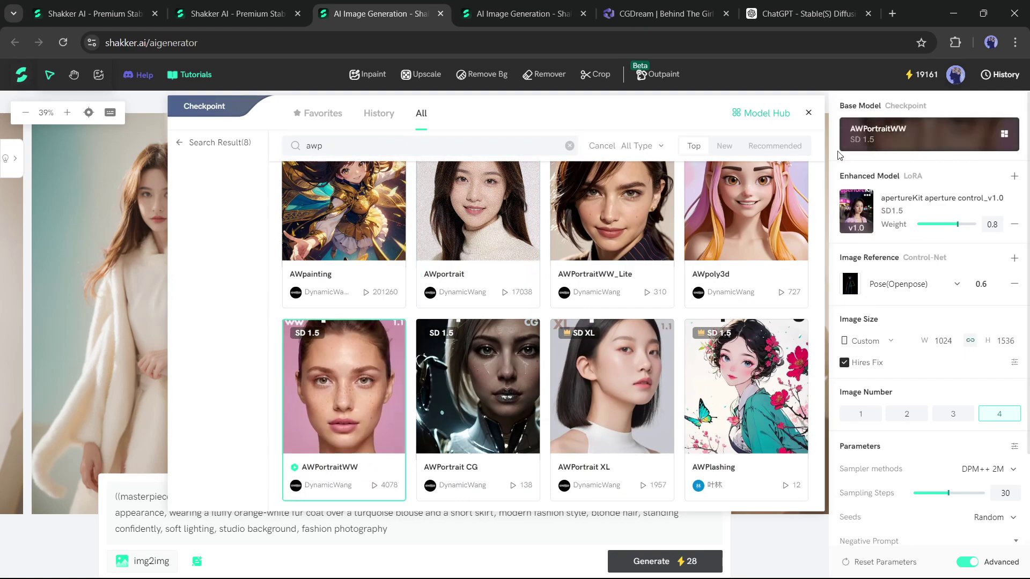
{"action": "left_click", "coordinate": [969, 177]}
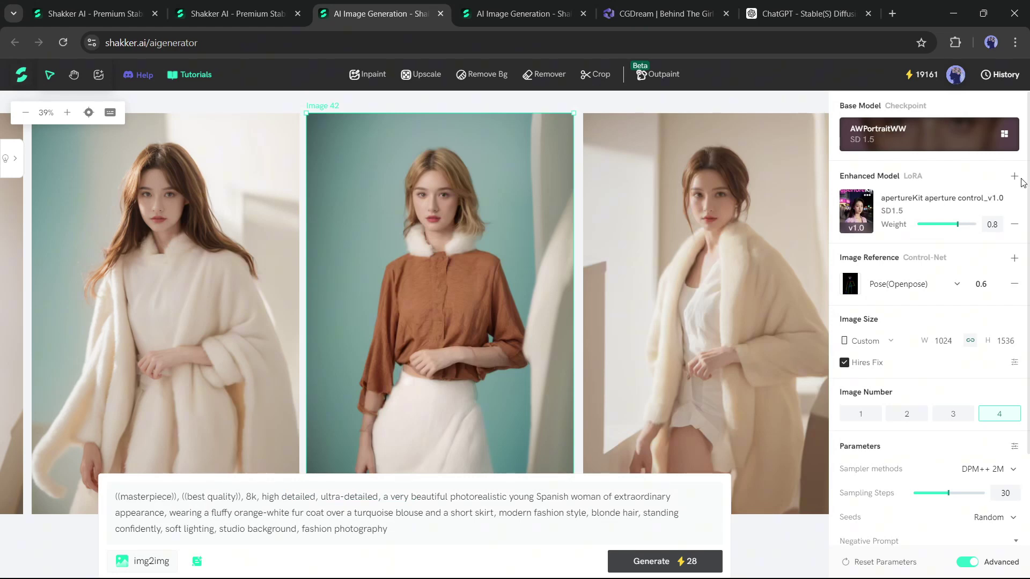
- Clear the text from the image prompt
{"action": "scroll", "coordinate": [960, 372], "scroll_direction": "down", "scroll_amount": 1}
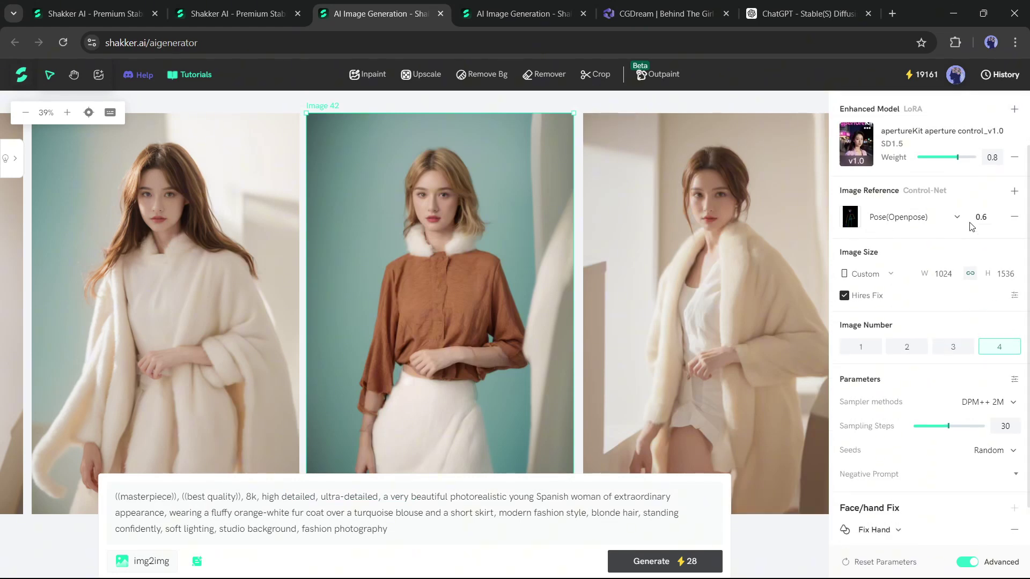
{"action": "scroll", "coordinate": [887, 344], "scroll_direction": "down", "scroll_amount": 1}
{"action": "left_click", "coordinate": [561, 498]}
{"action": "key", "text": "ctrl+a"}
{"action": "key", "text": "BackSpace"}
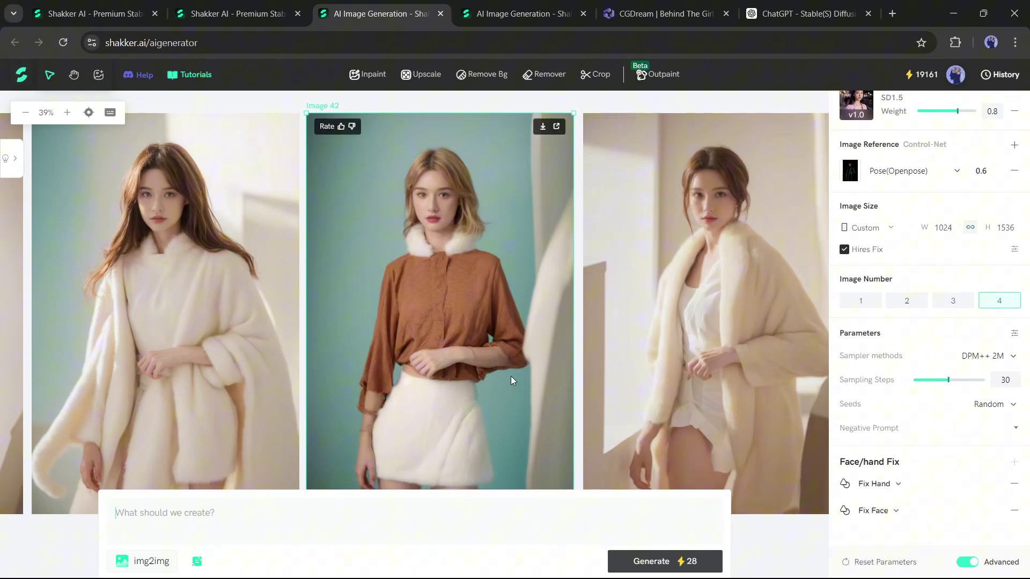
- Reuse the prompt of the generated image with the rust blouse and white skirt, and generate four new images
{"action": "scroll", "coordinate": [411, 240], "scroll_direction": "up", "scroll_amount": 1}
{"action": "scroll", "coordinate": [411, 242], "scroll_direction": "down", "scroll_amount": 1}
{"action": "scroll", "coordinate": [484, 260], "scroll_direction": "up", "scroll_amount": 2}
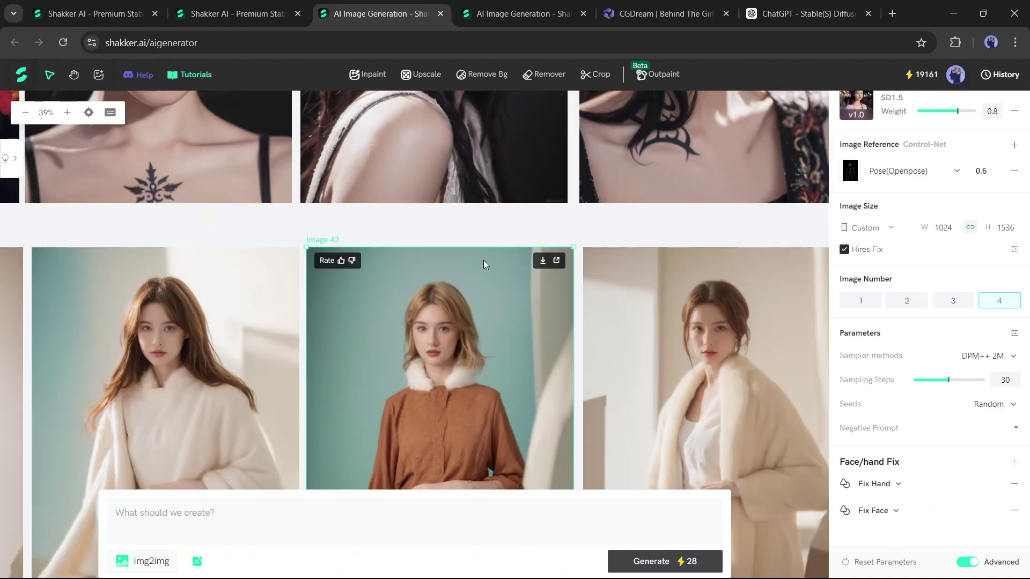
{"action": "scroll", "coordinate": [483, 259], "scroll_direction": "down", "scroll_amount": 3}
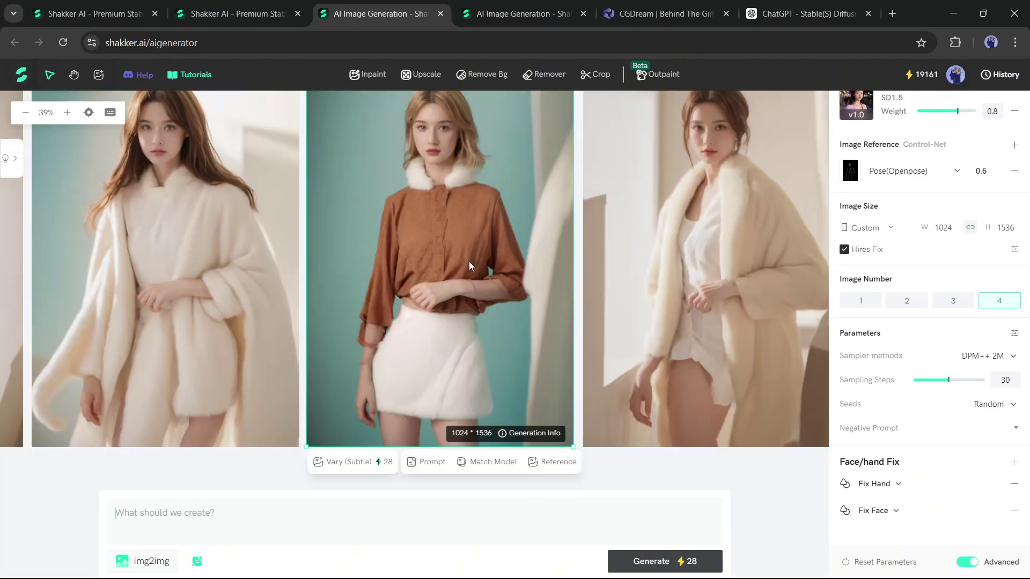
{"action": "left_click", "coordinate": [422, 468]}
{"action": "left_click", "coordinate": [398, 527]}
{"action": "left_click", "coordinate": [399, 527]}
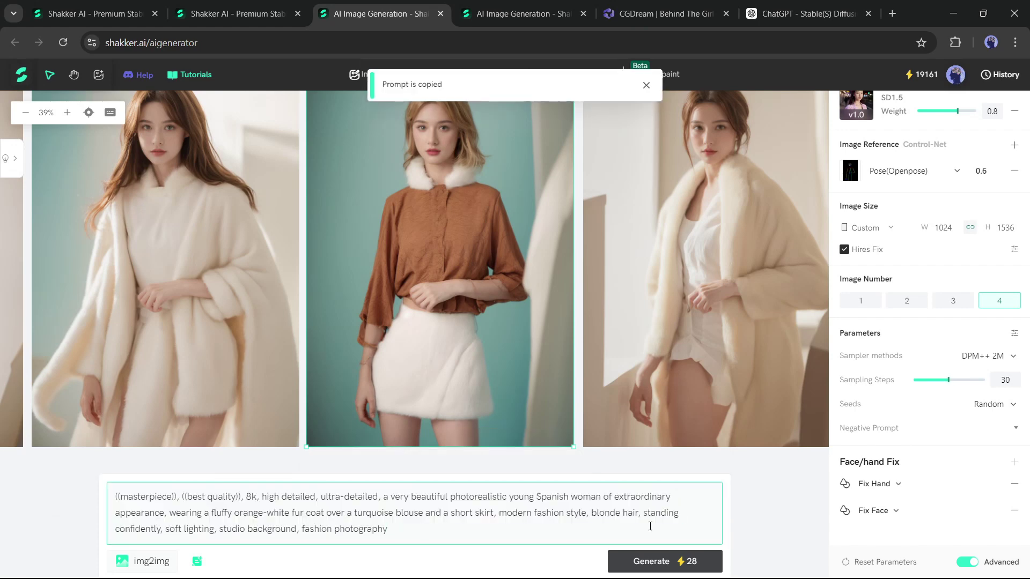
{"action": "left_click", "coordinate": [665, 561]}
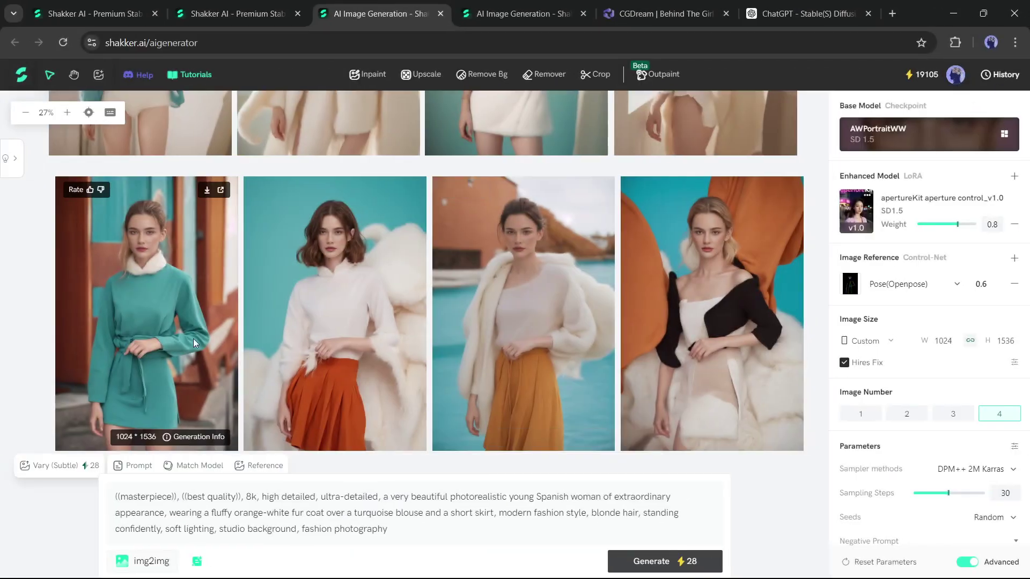
- Examine the four AWPortraitWW portraits up close, comparing faces, hands, clothing and backgrounds
{"action": "scroll", "coordinate": [671, 321], "scroll_direction": "up", "scroll_amount": 3}
{"action": "scroll", "coordinate": [772, 343], "scroll_direction": "down", "scroll_amount": 4}
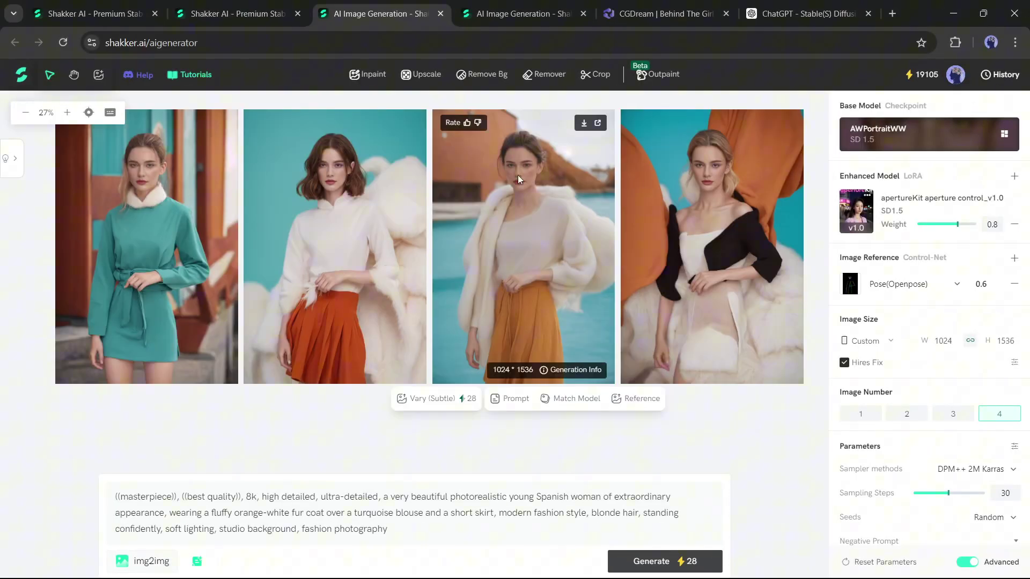
{"action": "left_click", "coordinate": [722, 284]}
{"action": "scroll", "coordinate": [787, 309], "scroll_direction": "up", "scroll_amount": 5}
{"action": "left_click_drag", "start_coordinate": [624, 208], "coordinate": [652, 411]}
{"action": "left_click_drag", "start_coordinate": [285, 277], "coordinate": [592, 219]}
{"action": "left_click_drag", "start_coordinate": [209, 290], "coordinate": [662, 320]}
{"action": "scroll", "coordinate": [579, 308], "scroll_direction": "down", "scroll_amount": 3}
{"action": "scroll", "coordinate": [411, 299], "scroll_direction": "right", "scroll_amount": 6}
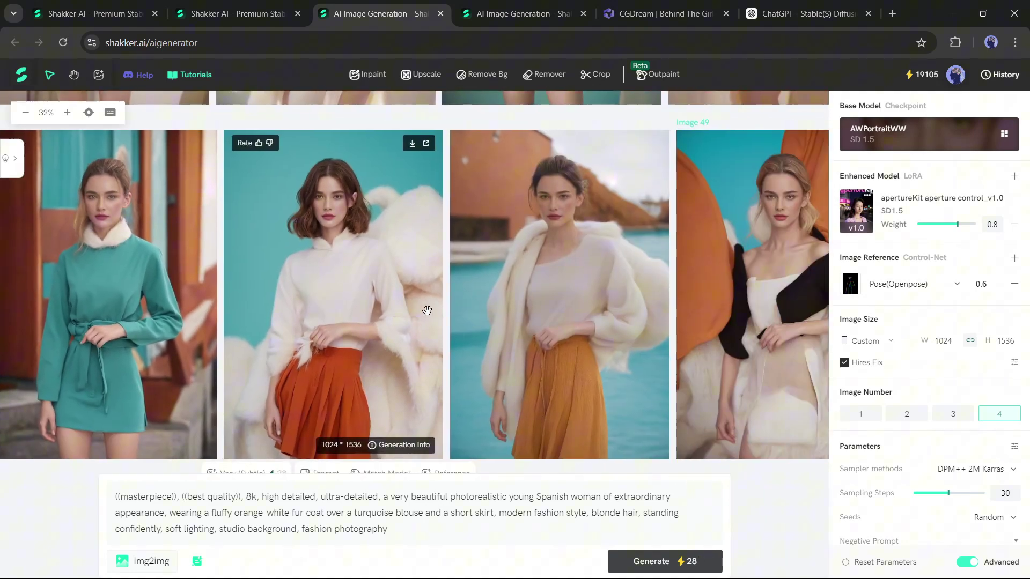
{"action": "scroll", "coordinate": [330, 311], "scroll_direction": "left", "scroll_amount": 2}
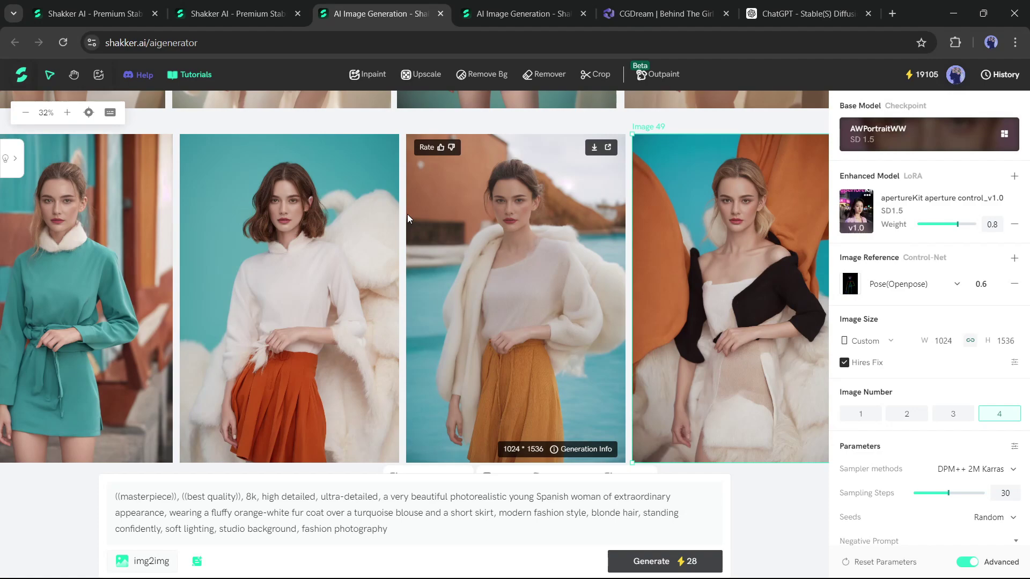
- Select AWPortrait XL as the base checkpoint and remove the apertureKit aperture control LoRA
{"action": "left_click", "coordinate": [1004, 134]}
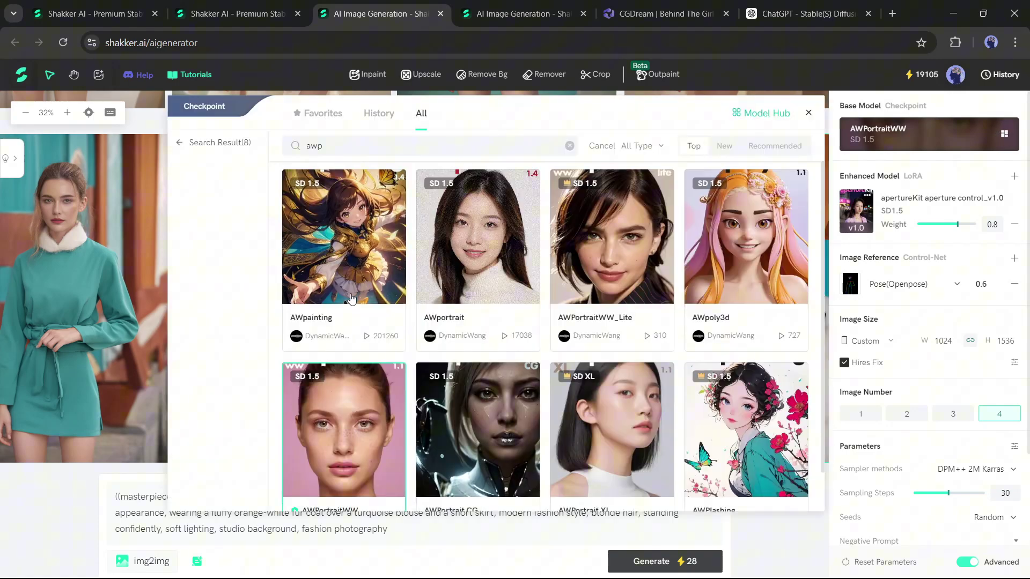
{"action": "scroll", "coordinate": [611, 387], "scroll_direction": "down", "scroll_amount": 1}
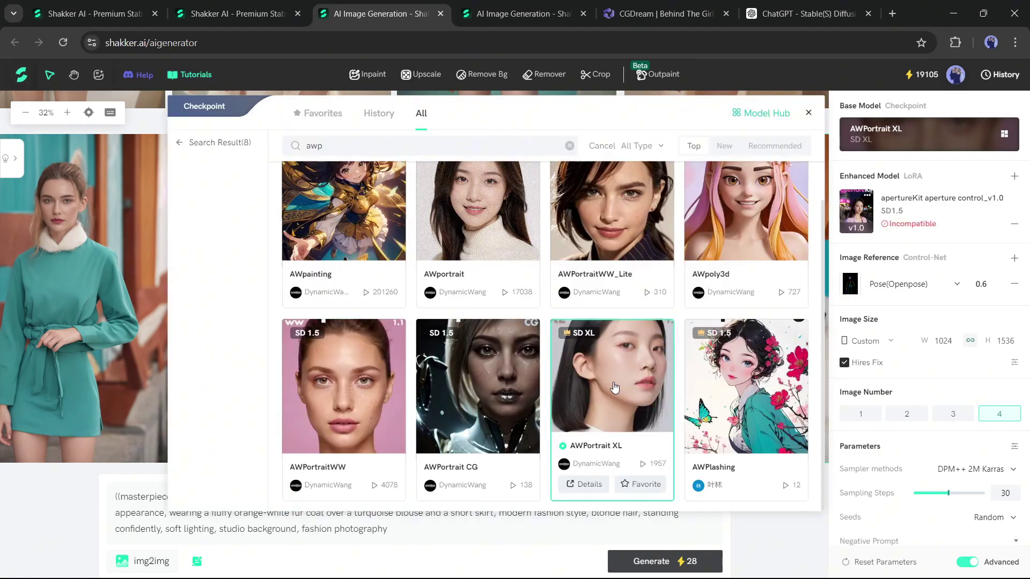
{"action": "left_click", "coordinate": [633, 384]}
{"action": "left_click", "coordinate": [1013, 224]}
{"action": "left_click", "coordinate": [1013, 176]}
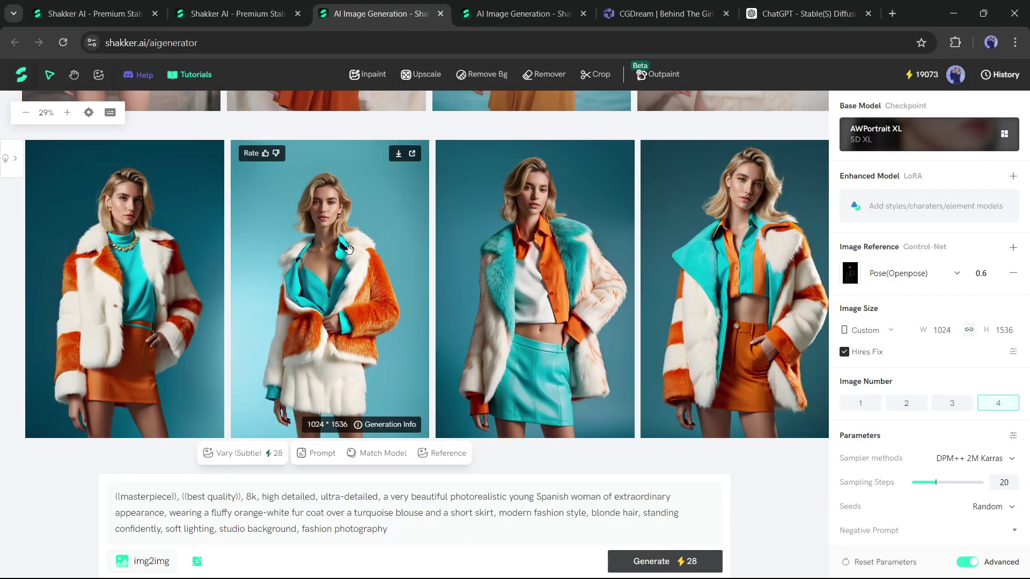
- Examine the four AWPortrait XL images up close, comparing faces, poses and fur coats
{"action": "scroll", "coordinate": [300, 252], "scroll_direction": "up", "scroll_amount": 3}
{"action": "left_click_drag", "start_coordinate": [291, 253], "coordinate": [371, 241]}
{"action": "left_click_drag", "start_coordinate": [643, 253], "coordinate": [153, 253]}
{"action": "left_click_drag", "start_coordinate": [592, 253], "coordinate": [575, 278]}
{"action": "left_click_drag", "start_coordinate": [403, 277], "coordinate": [724, 268]}
{"action": "scroll", "coordinate": [446, 219], "scroll_direction": "down", "scroll_amount": 3}
- Switch the base checkpoint to AWPortrait CG and generate four images with the same prompt
{"action": "left_click", "coordinate": [1003, 134]}
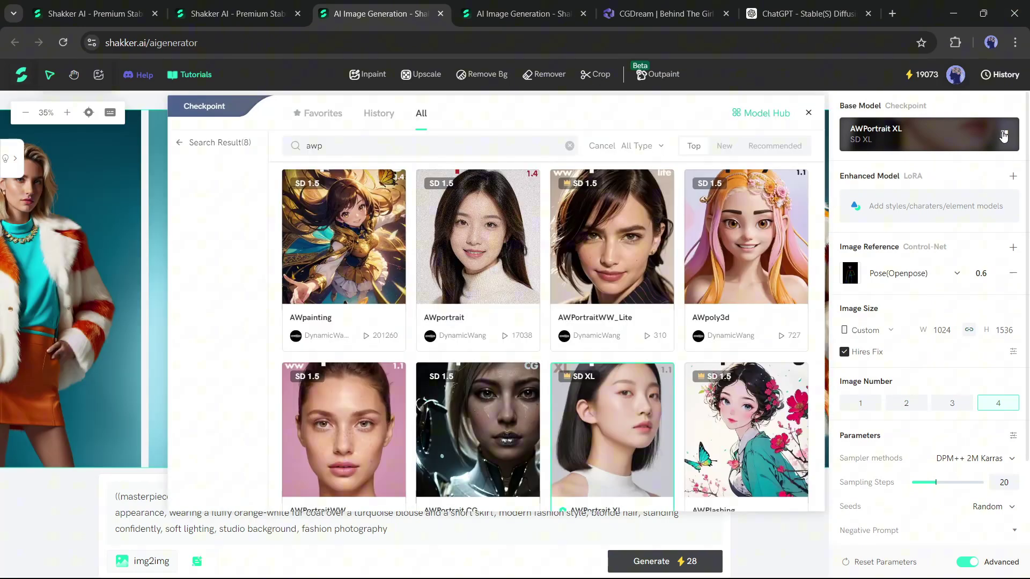
{"action": "scroll", "coordinate": [476, 376], "scroll_direction": "down", "scroll_amount": 1}
{"action": "left_click", "coordinate": [478, 375]}
{"action": "left_click", "coordinate": [926, 208]}
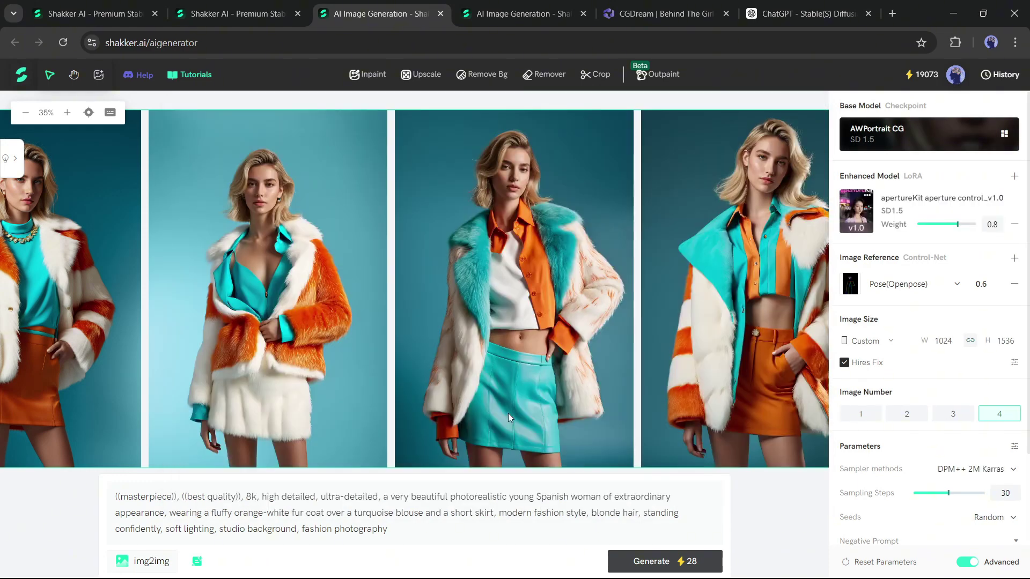
{"action": "left_click", "coordinate": [709, 559]}
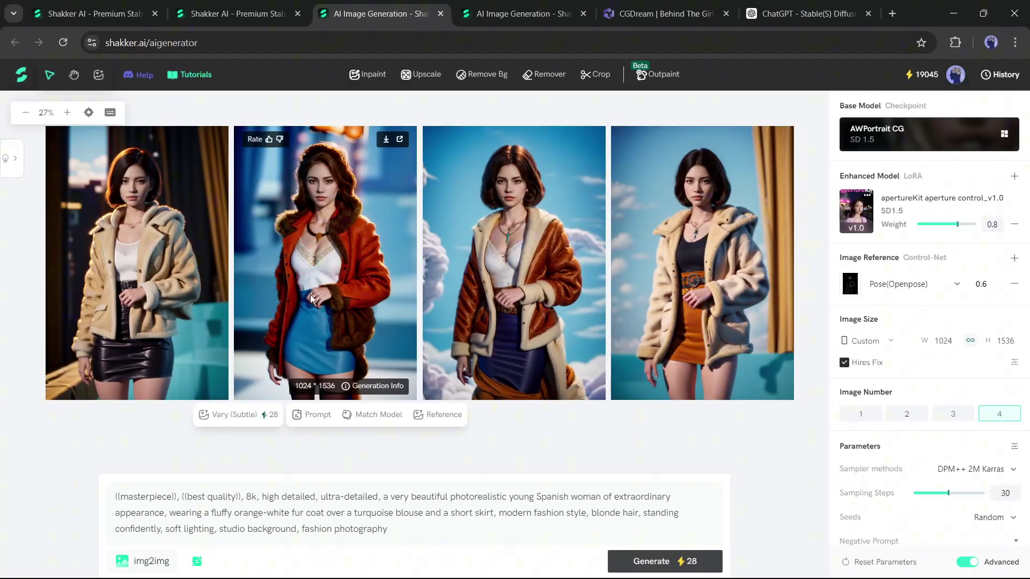
- Examine the four AWPortrait CG images up close, comparing faces, hands, jackets and lighting
{"action": "scroll", "coordinate": [244, 264], "scroll_direction": "up", "scroll_amount": 5}
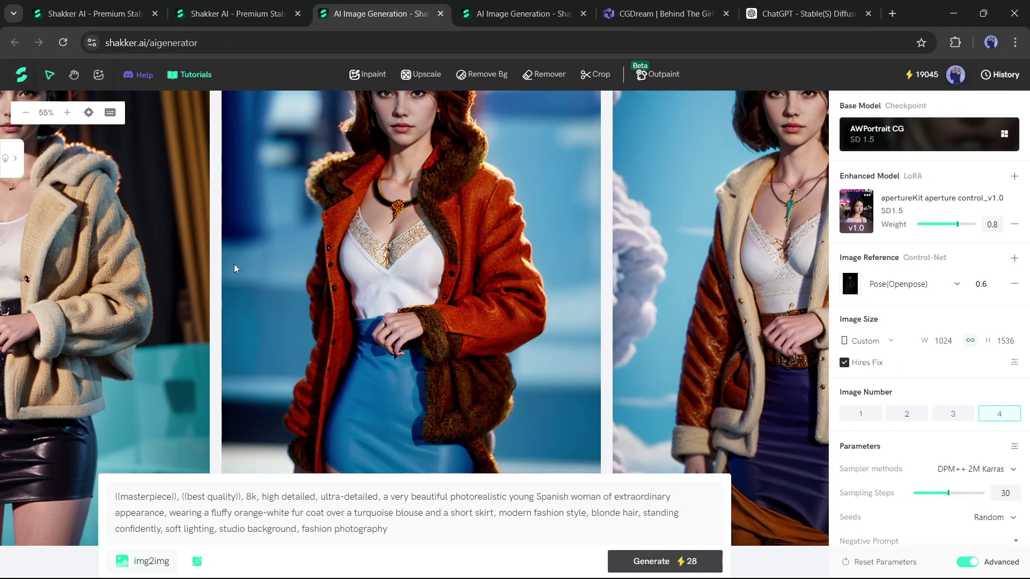
{"action": "left_click_drag", "start_coordinate": [234, 264], "coordinate": [356, 284]}
{"action": "scroll", "coordinate": [356, 285], "scroll_direction": "down", "scroll_amount": 3}
{"action": "left_click_drag", "start_coordinate": [536, 271], "coordinate": [375, 245]}
{"action": "left_click_drag", "start_coordinate": [626, 274], "coordinate": [570, 271]}
{"action": "left_click_drag", "start_coordinate": [264, 248], "coordinate": [558, 261]}
{"action": "left_click_drag", "start_coordinate": [284, 257], "coordinate": [249, 256]}
{"action": "scroll", "coordinate": [249, 256], "scroll_direction": "right", "scroll_amount": 6}
{"action": "scroll", "coordinate": [554, 264], "scroll_direction": "left", "scroll_amount": 3}
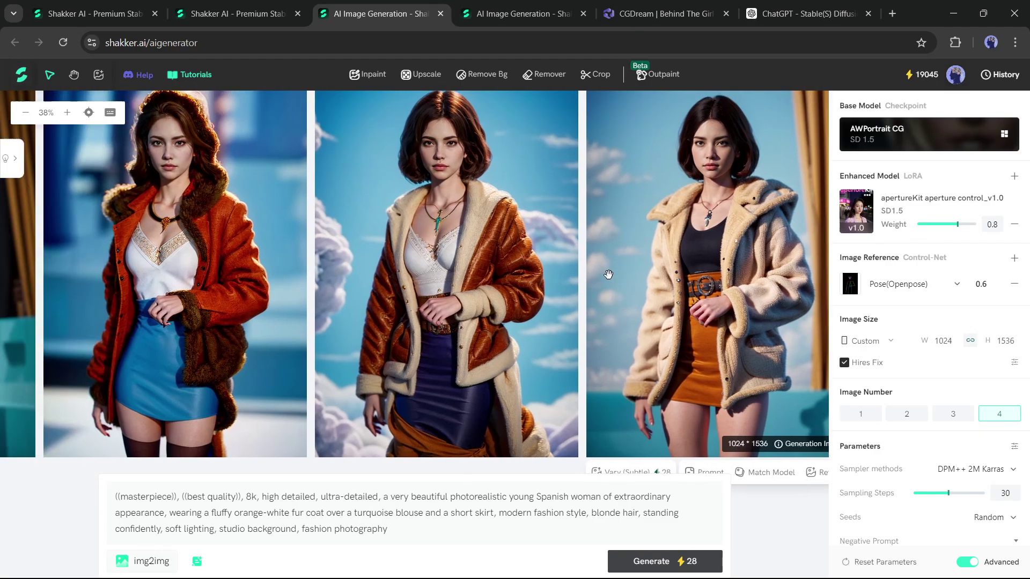
{"action": "left_click_drag", "start_coordinate": [380, 264], "coordinate": [540, 264]}
{"action": "scroll", "coordinate": [470, 273], "scroll_direction": "up", "scroll_amount": 2}
{"action": "scroll", "coordinate": [469, 273], "scroll_direction": "down", "scroll_amount": 1}
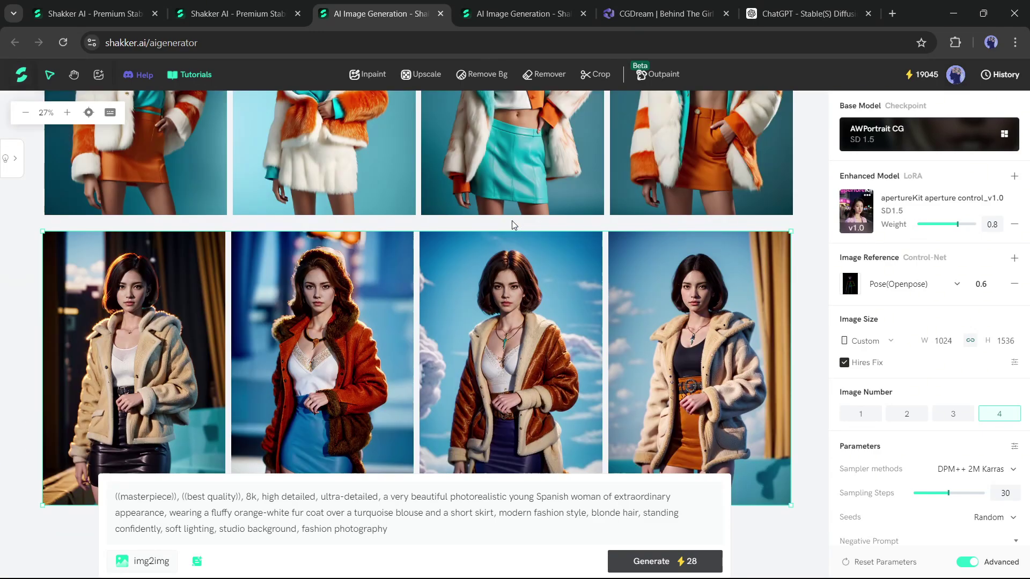
{"action": "scroll", "coordinate": [512, 220], "scroll_direction": "down", "scroll_amount": 3}
{"action": "scroll", "coordinate": [434, 189], "scroll_direction": "up", "scroll_amount": 2}
{"action": "scroll", "coordinate": [433, 189], "scroll_direction": "down", "scroll_amount": 1}
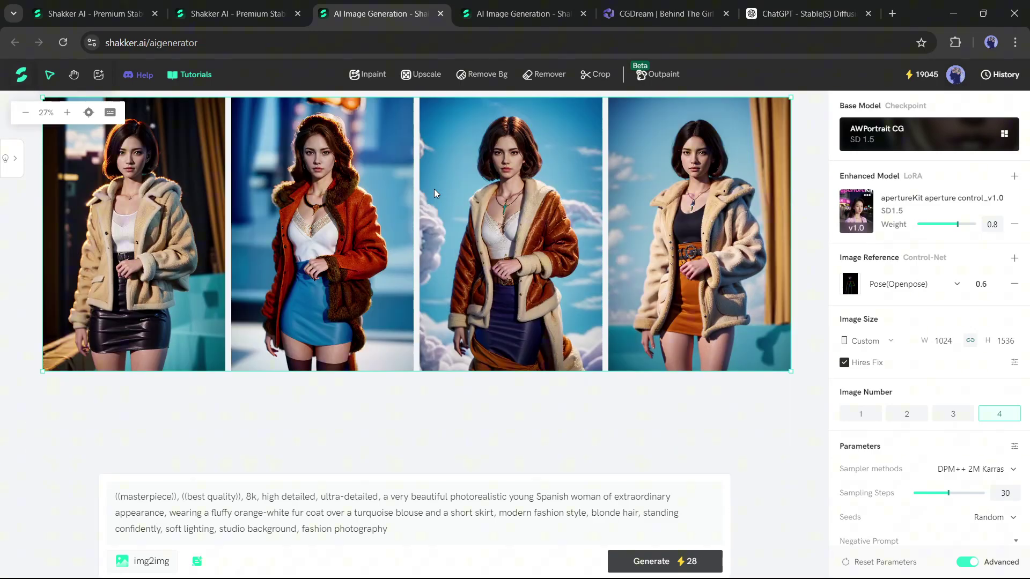
- Switch the base checkpoint to AWPlashing and generate four images with the same prompt
{"action": "left_click", "coordinate": [986, 137]}
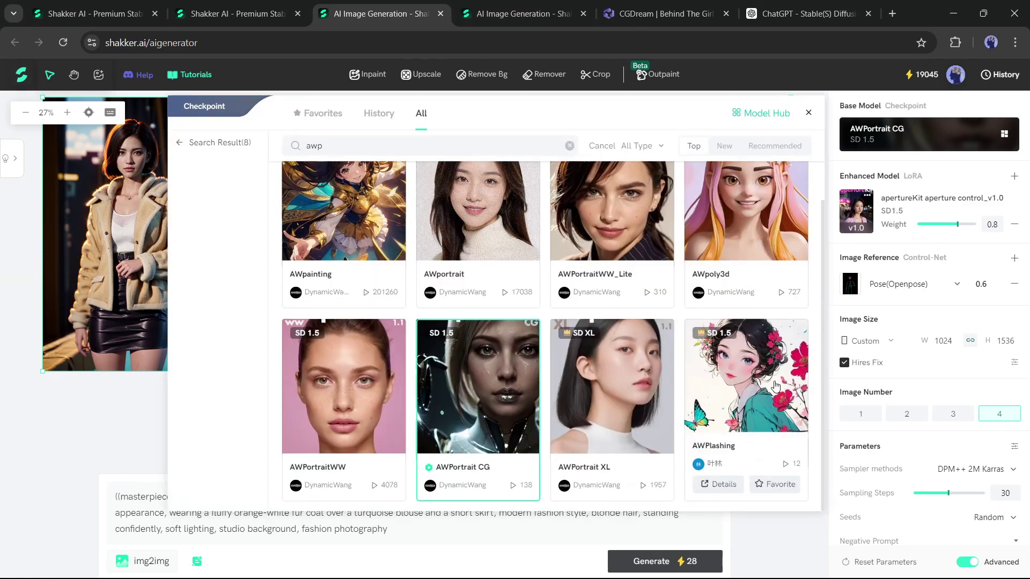
{"action": "left_click", "coordinate": [745, 408]}
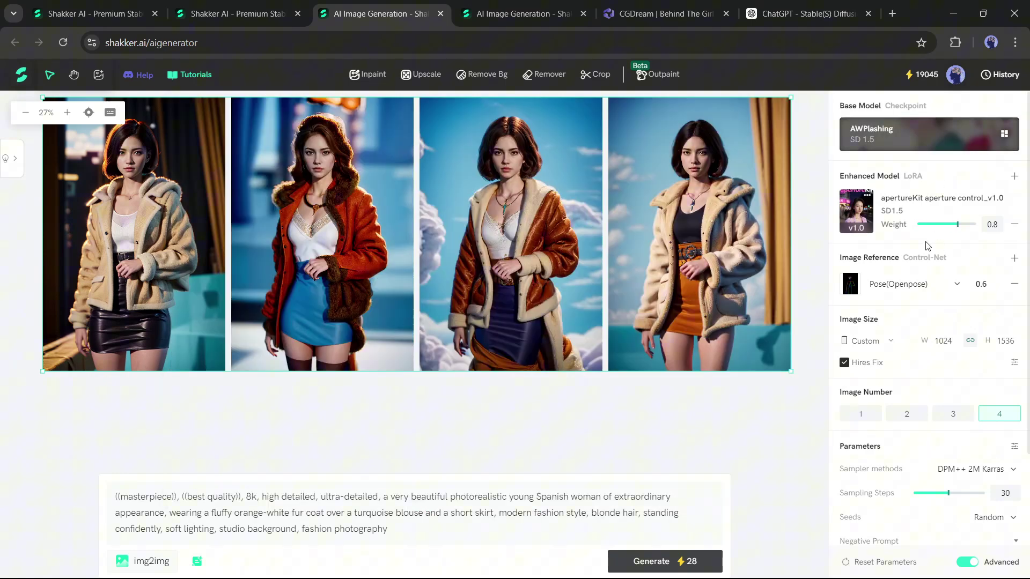
{"action": "left_click", "coordinate": [682, 561]}
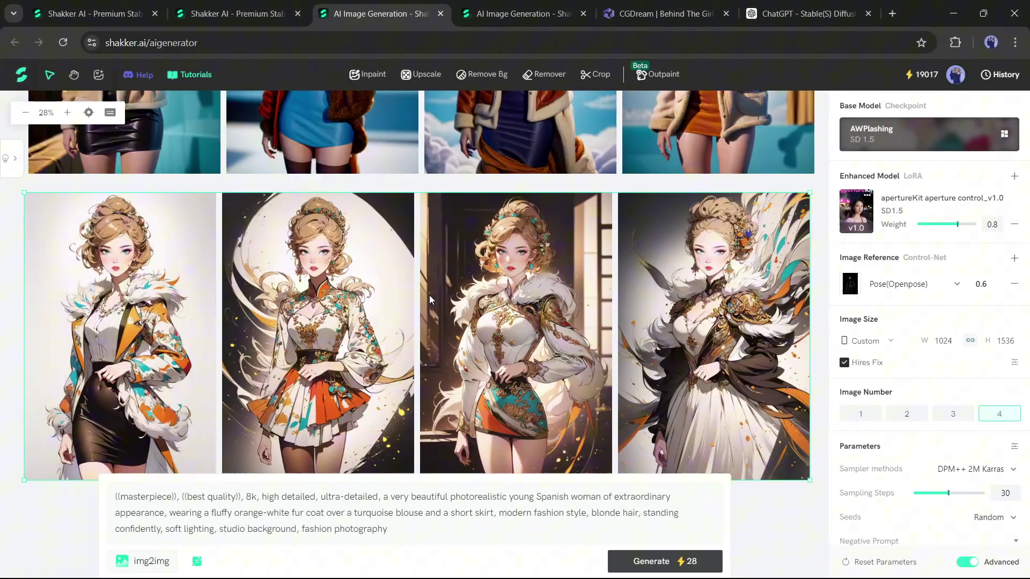
- Examine the AWPlashing illustrations and compare them with the image sets generated by the other AW checkpoints
{"action": "scroll", "coordinate": [429, 299], "scroll_direction": "down", "scroll_amount": 3}
{"action": "scroll", "coordinate": [325, 296], "scroll_direction": "up", "scroll_amount": 2}
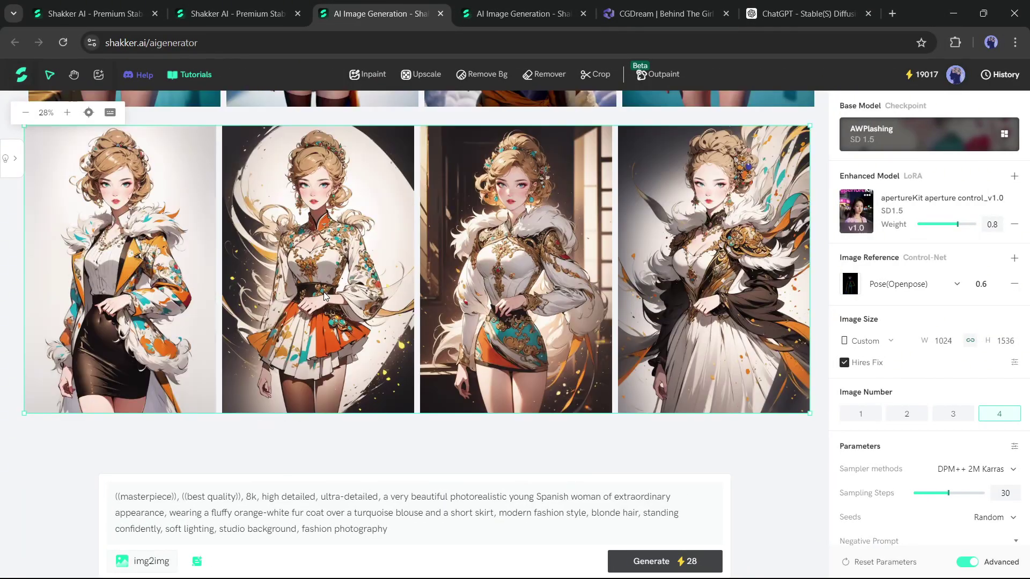
{"action": "scroll", "coordinate": [379, 230], "scroll_direction": "up", "scroll_amount": 3}
{"action": "scroll", "coordinate": [340, 274], "scroll_direction": "down", "scroll_amount": 3}
{"action": "scroll", "coordinate": [340, 279], "scroll_direction": "up", "scroll_amount": 5}
{"action": "scroll", "coordinate": [340, 279], "scroll_direction": "up", "scroll_amount": 10}
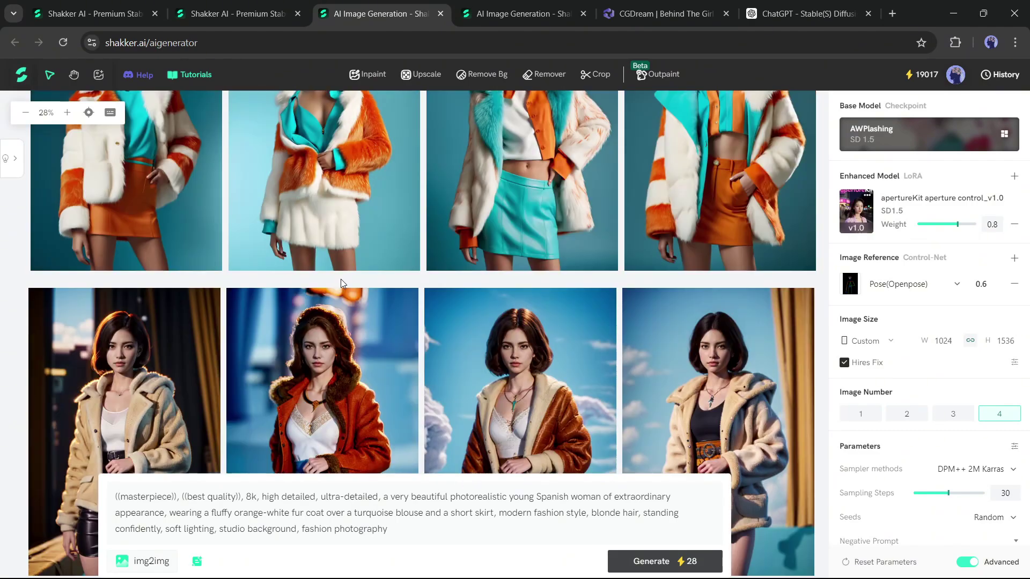
{"action": "scroll", "coordinate": [340, 278], "scroll_direction": "up", "scroll_amount": 10}
{"action": "scroll", "coordinate": [473, 258], "scroll_direction": "down", "scroll_amount": 6}
{"action": "scroll", "coordinate": [712, 275], "scroll_direction": "down", "scroll_amount": 3}
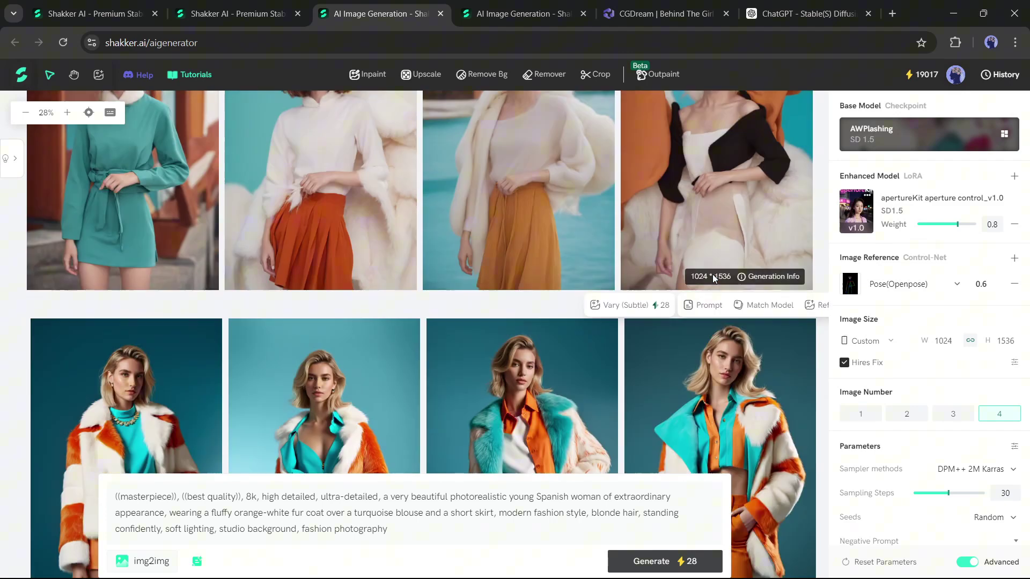
{"action": "scroll", "coordinate": [712, 274], "scroll_direction": "down", "scroll_amount": 3}
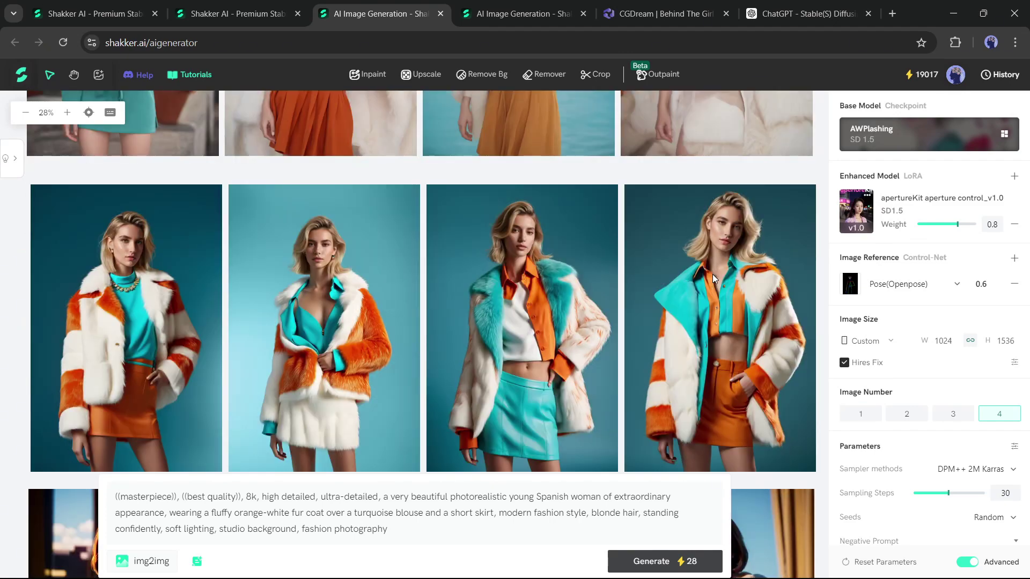
{"action": "scroll", "coordinate": [712, 275], "scroll_direction": "down", "scroll_amount": 7}
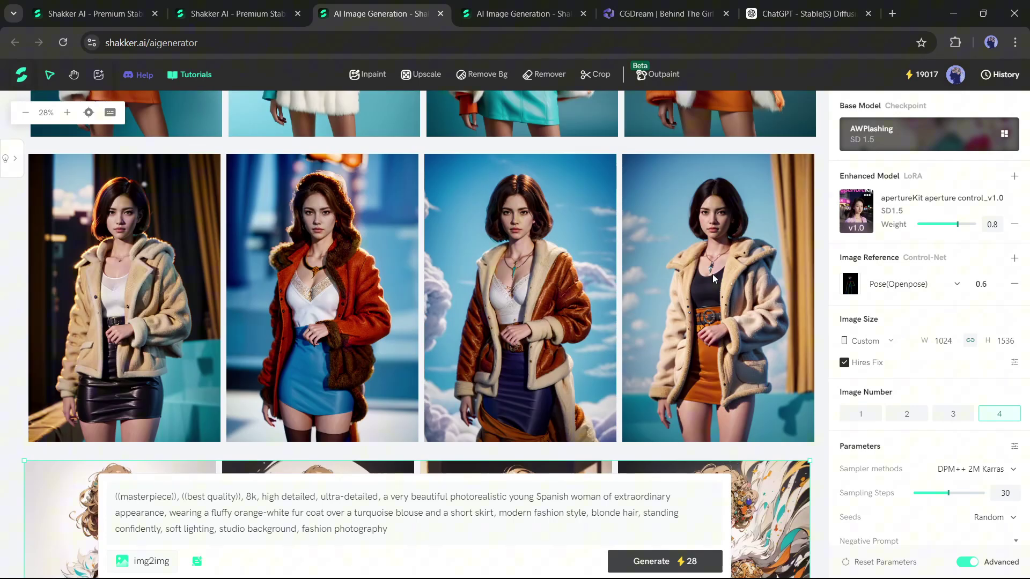
- Switch to Civitai and look over the Realistic Vision V6.0 B1, epiCRealism and Juggernaut XL checkpoint pages
{"action": "scroll", "coordinate": [712, 275], "scroll_direction": "down", "scroll_amount": 5}
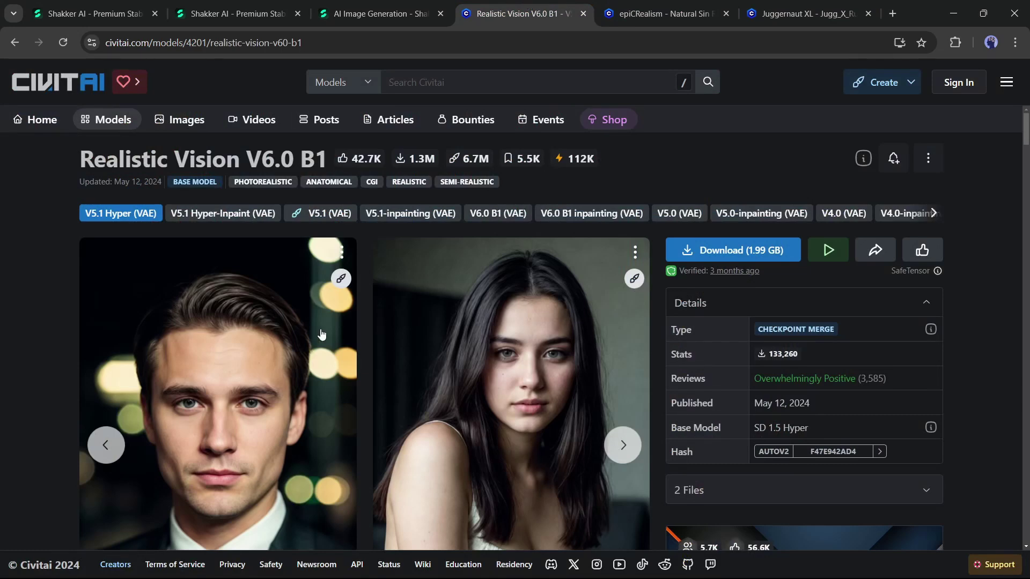
{"action": "left_click", "coordinate": [674, 6]}
{"action": "left_click", "coordinate": [810, 7]}
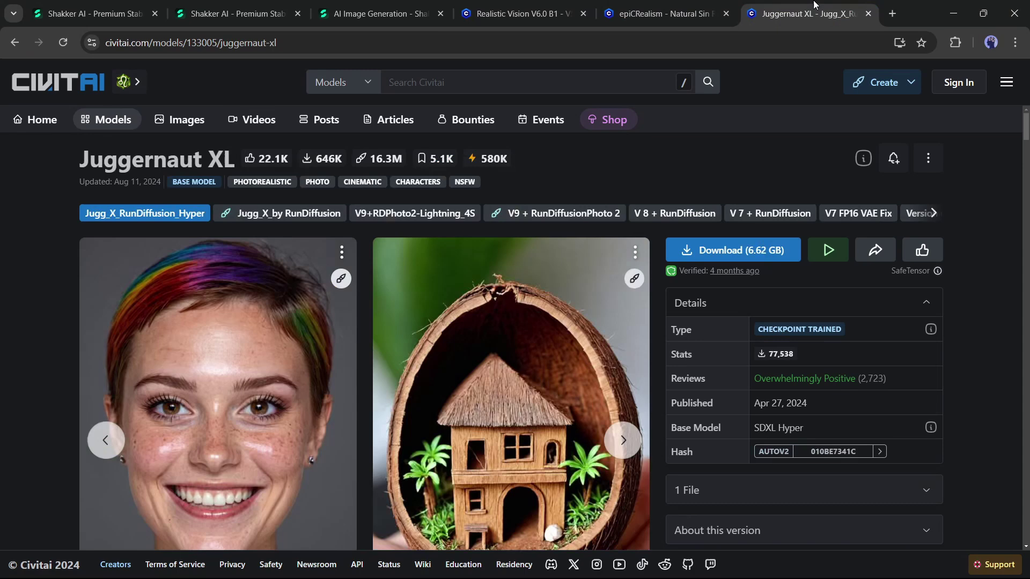
{"action": "scroll", "coordinate": [300, 270], "scroll_direction": "down", "scroll_amount": 2}
{"action": "scroll", "coordinate": [300, 290], "scroll_direction": "up", "scroll_amount": 2}
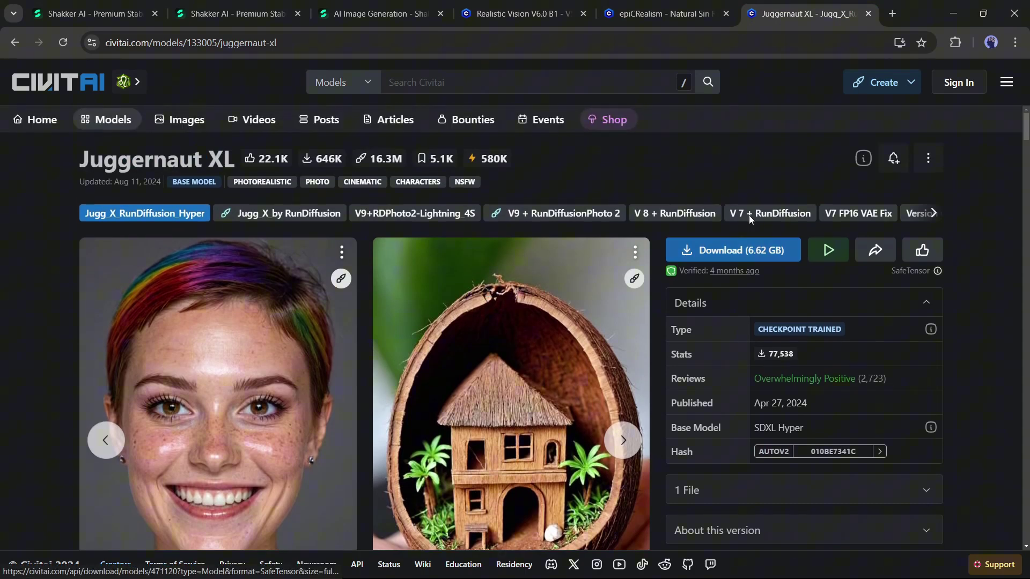
- Run the Realistic Vision V6.0 B1 checkpoint from its Civitai page in SeaArt and dismiss the upgrade offer
{"action": "left_click", "coordinate": [572, 7]}
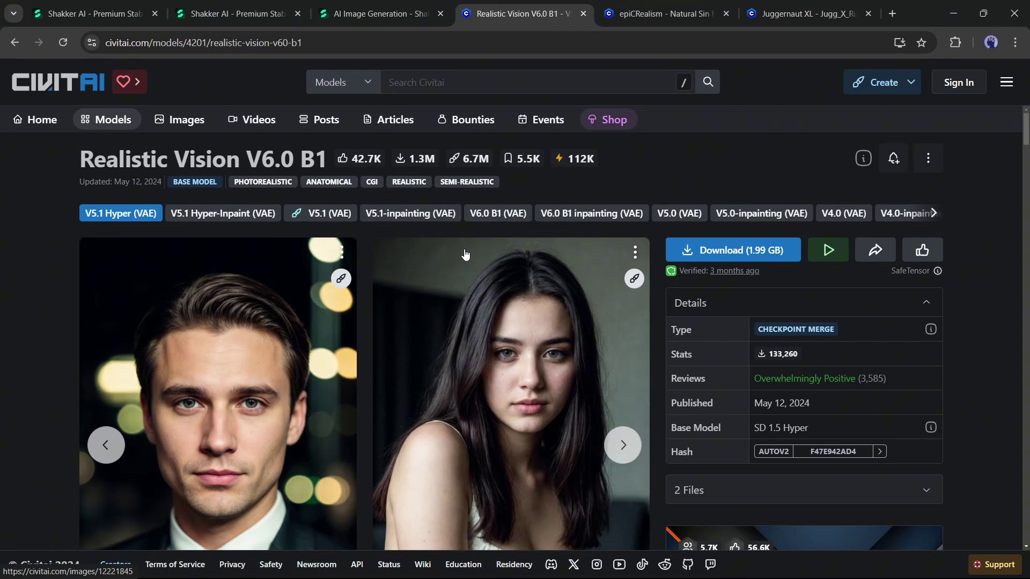
{"action": "left_click", "coordinate": [821, 252]}
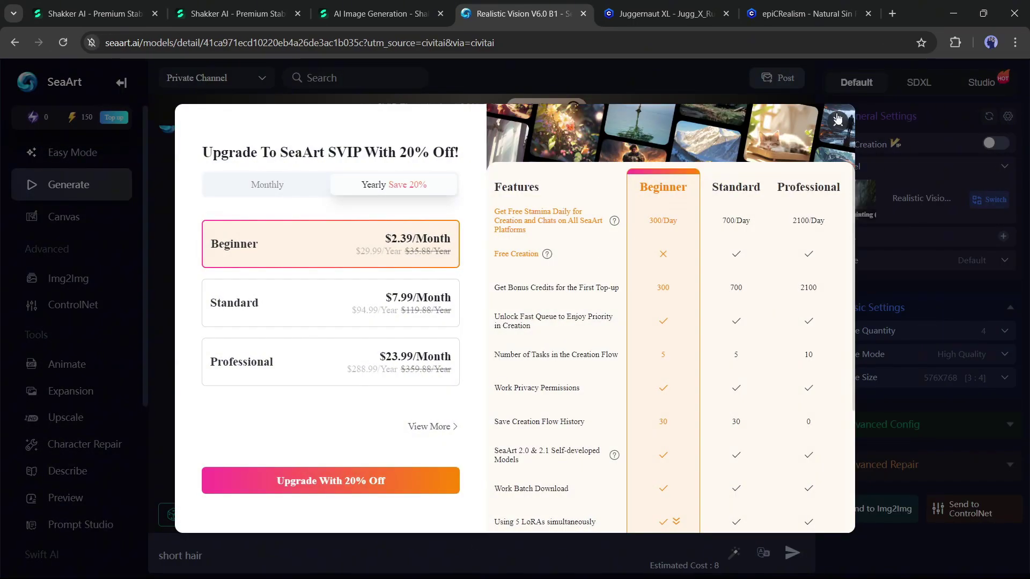
{"action": "left_click", "coordinate": [837, 119]}
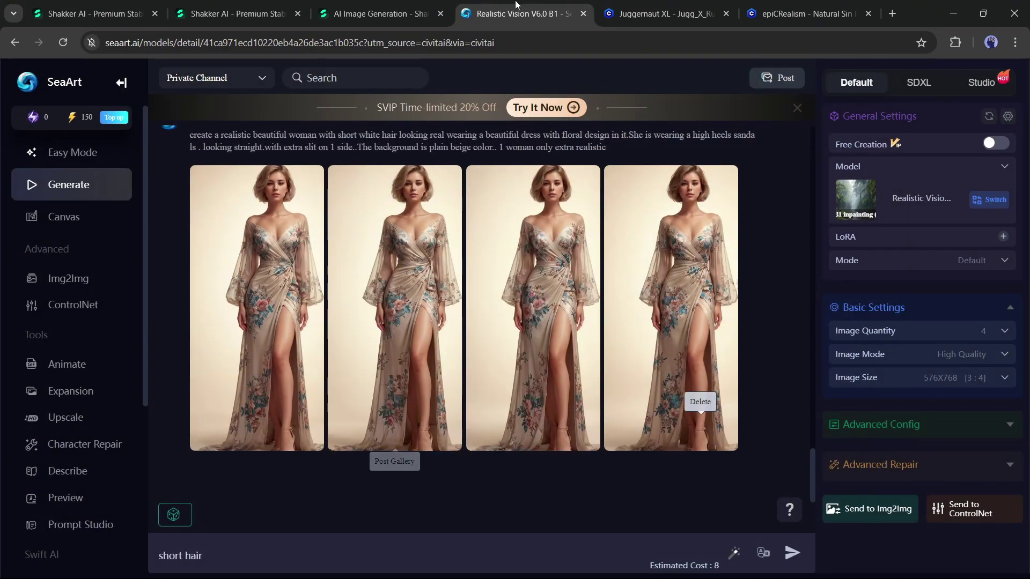
- Copy the fashion portrait prompt from the Shakker generator and replace the SeaArt prompt with it
{"action": "left_click", "coordinate": [350, 7]}
{"action": "triple_click", "coordinate": [207, 512]}
{"action": "key", "text": "ctrl+c"}
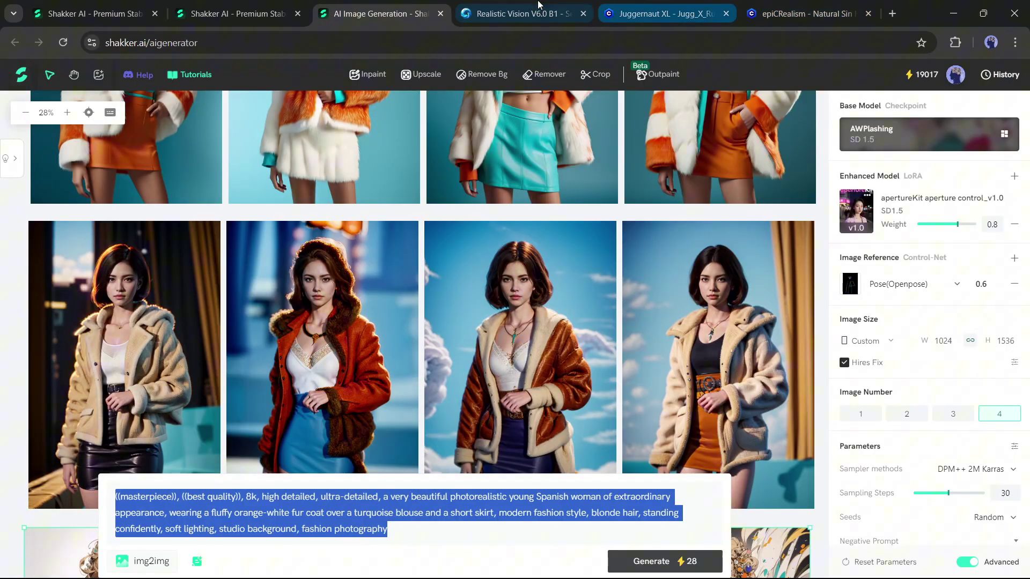
{"action": "left_click", "coordinate": [529, 7]}
{"action": "key", "text": "ctrl+a"}
{"action": "key", "text": "ctrl+v"}
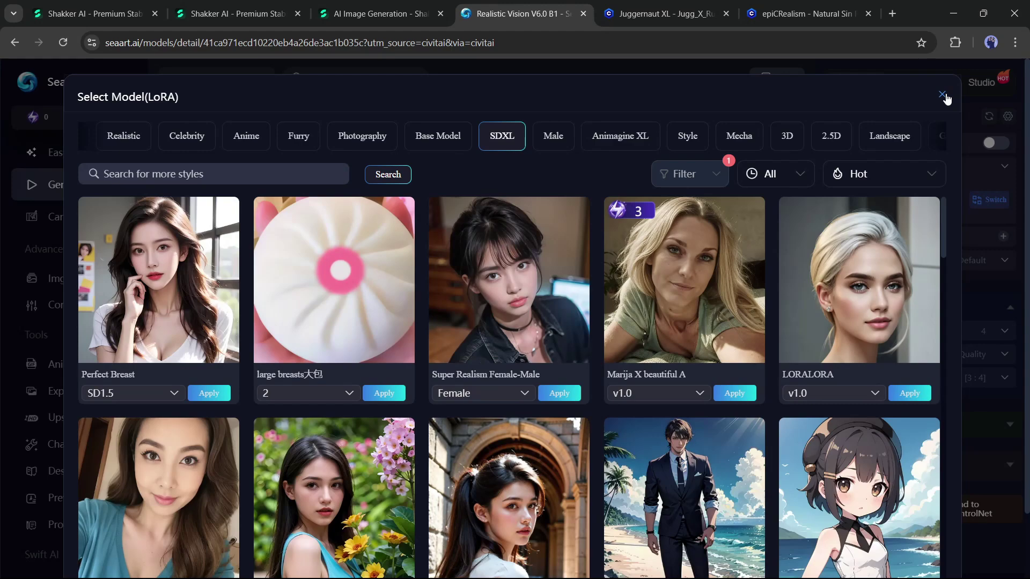
- Set the image size to 512X768 (2:3), VAE to automatic, sampling to DPM++ 2M Karras and steps to 27, and generate four images
{"action": "left_click", "coordinate": [944, 98]}
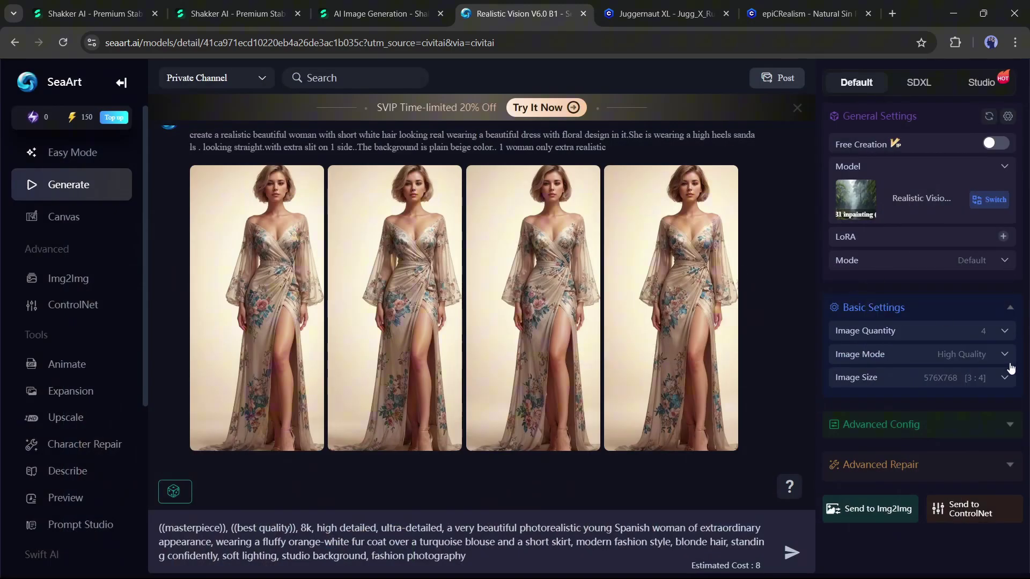
{"action": "left_click", "coordinate": [958, 272]}
{"action": "left_click", "coordinate": [1005, 427]}
{"action": "scroll", "coordinate": [999, 390], "scroll_direction": "down", "scroll_amount": 4}
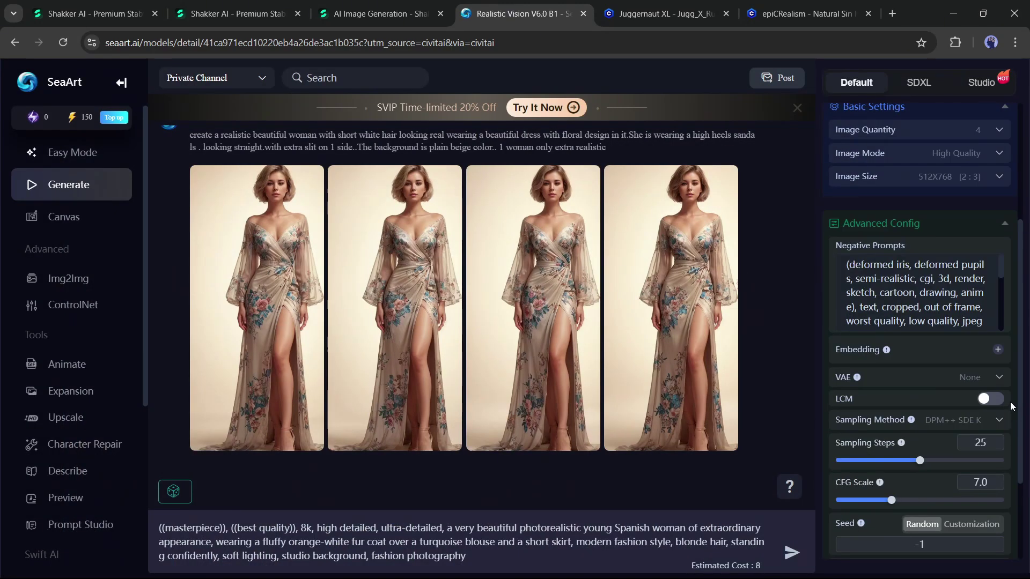
{"action": "left_click", "coordinate": [991, 313]}
{"action": "left_click", "coordinate": [933, 366]}
{"action": "scroll", "coordinate": [944, 353], "scroll_direction": "down", "scroll_amount": 1}
{"action": "left_click", "coordinate": [992, 290]}
{"action": "left_click", "coordinate": [911, 442]}
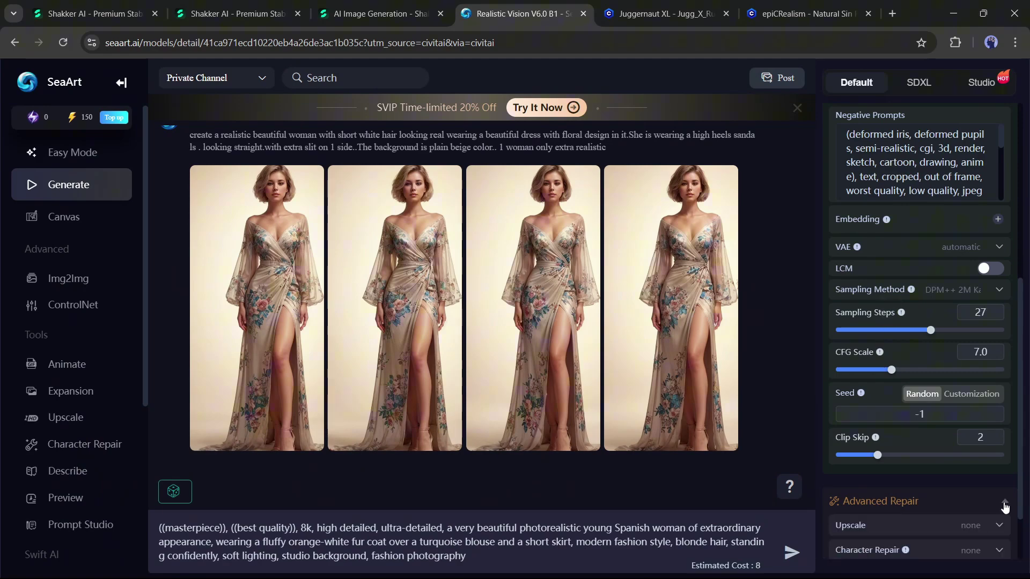
{"action": "left_click", "coordinate": [791, 554]}
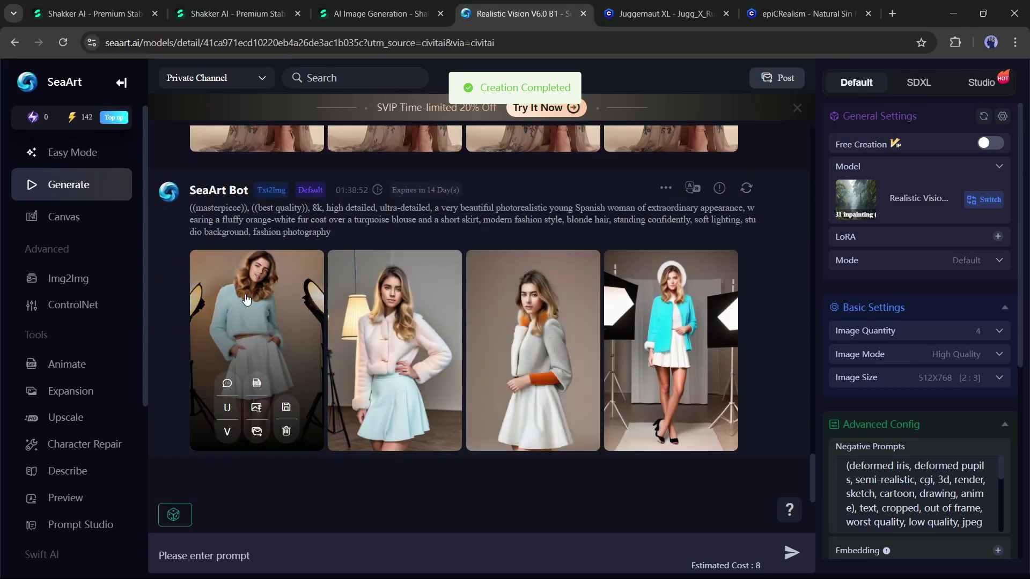
- Examine the four Realistic Vision images enlarged one by one, checking faces, clothing and how well they follow the prompt
{"action": "left_click", "coordinate": [422, 304]}
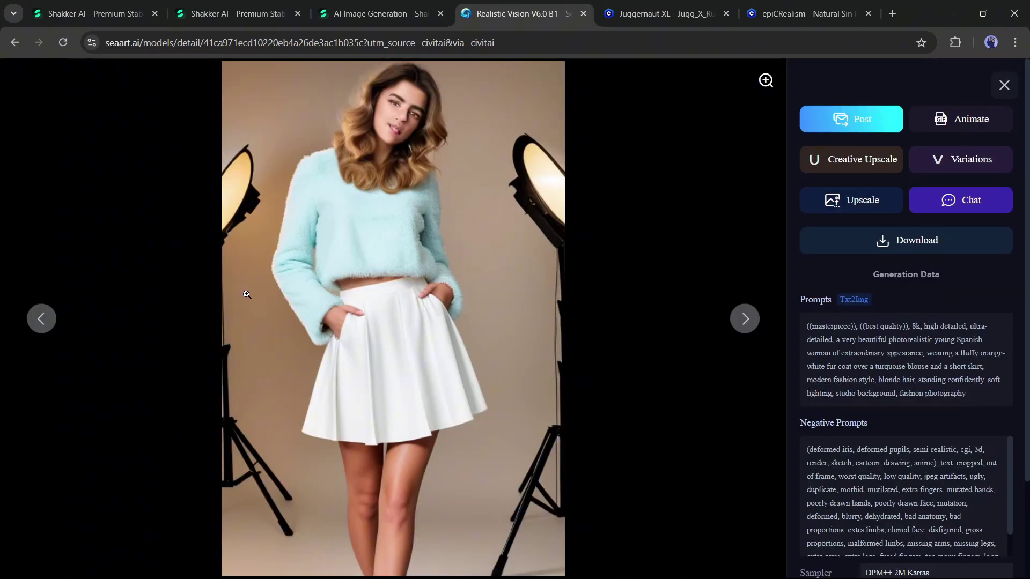
{"action": "left_click", "coordinate": [752, 324]}
{"action": "left_click", "coordinate": [752, 324]}
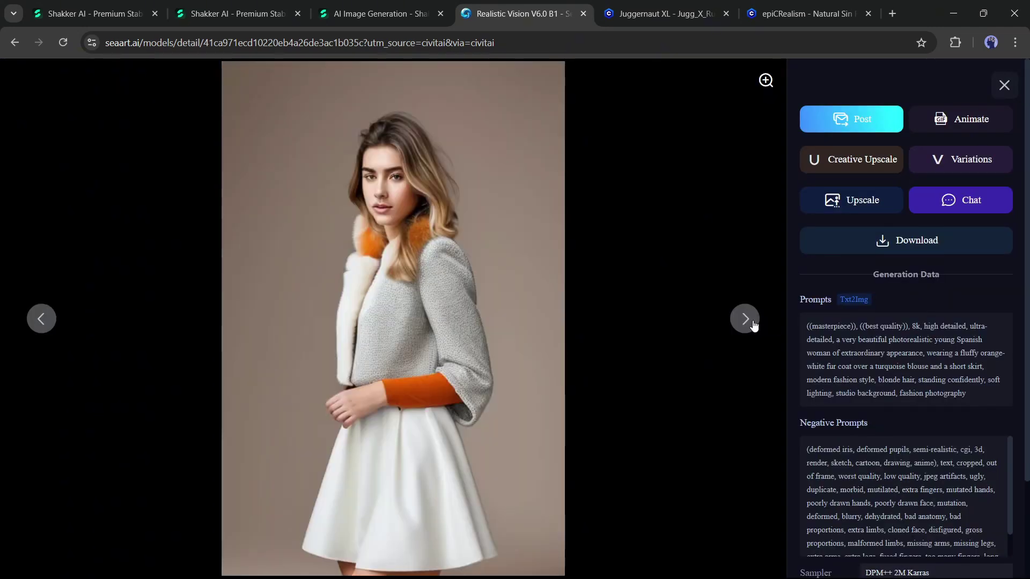
{"action": "left_click", "coordinate": [752, 323]}
{"action": "left_click", "coordinate": [753, 323]}
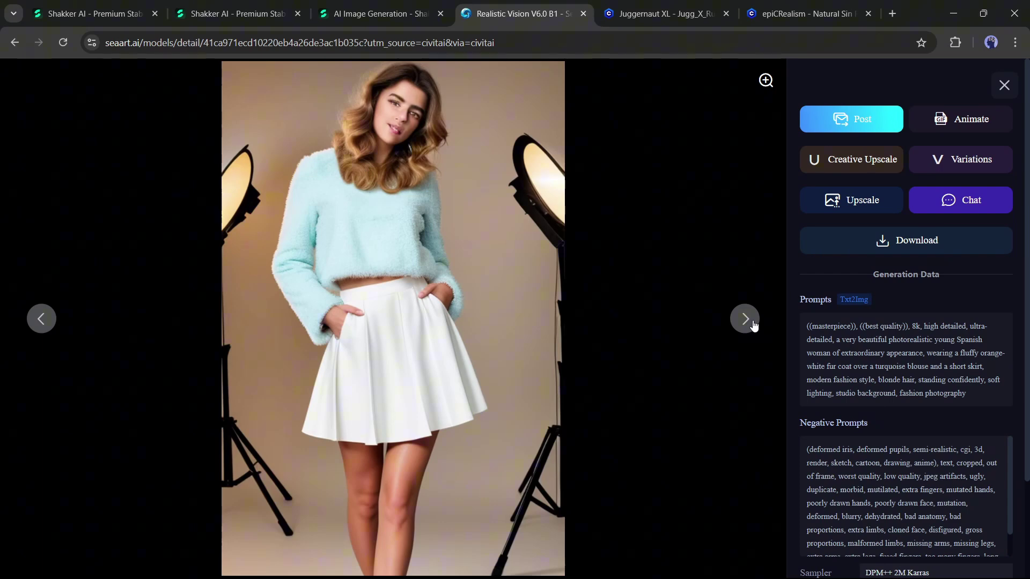
{"action": "left_click", "coordinate": [752, 323]}
{"action": "left_click", "coordinate": [752, 324]}
{"action": "left_click", "coordinate": [1003, 81]}
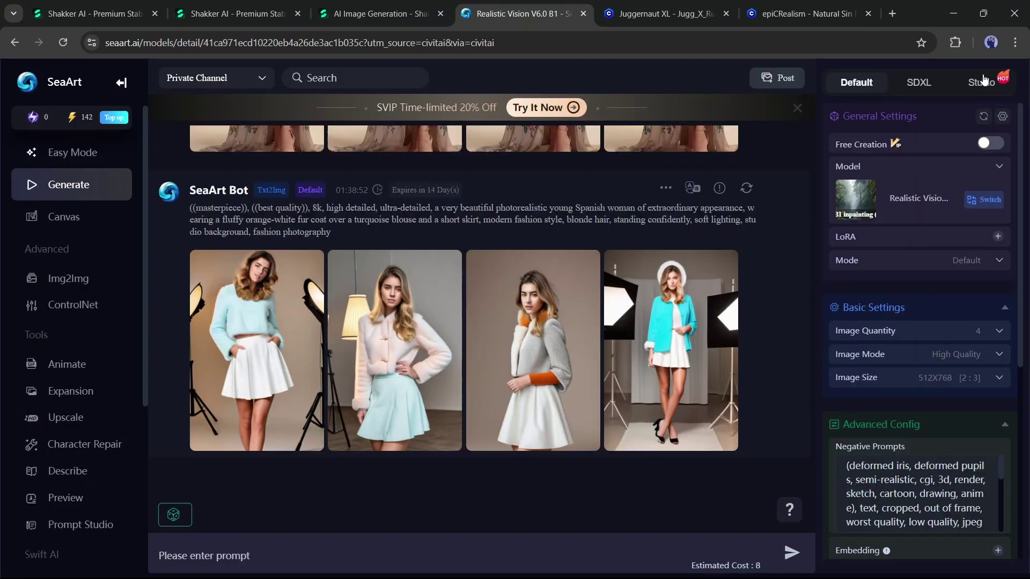
- Run Juggernaut XL from its Civitai page in SeaArt and view its images for the same prompt enlarged
{"action": "left_click", "coordinate": [645, 6]}
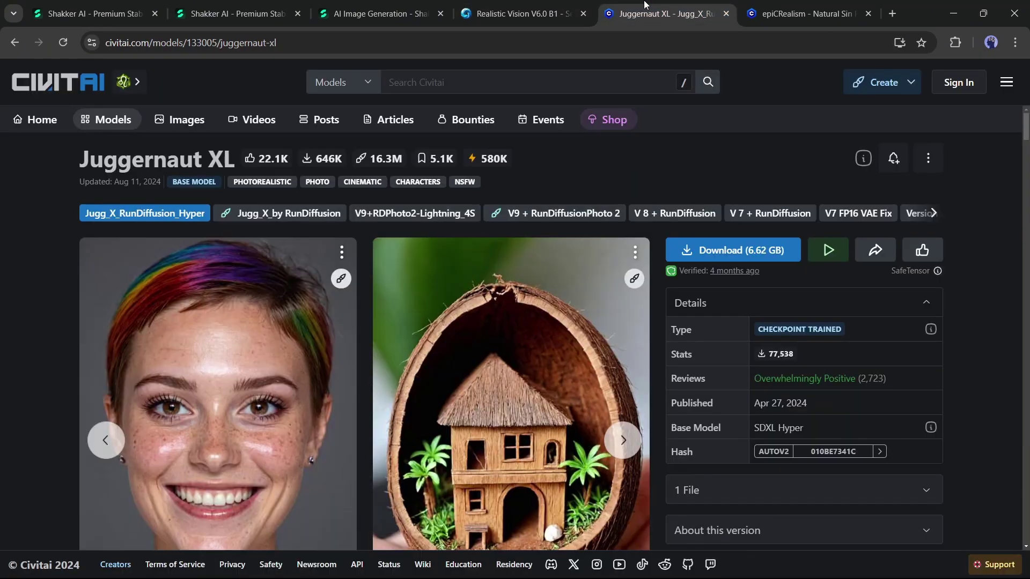
{"action": "left_click", "coordinate": [831, 251]}
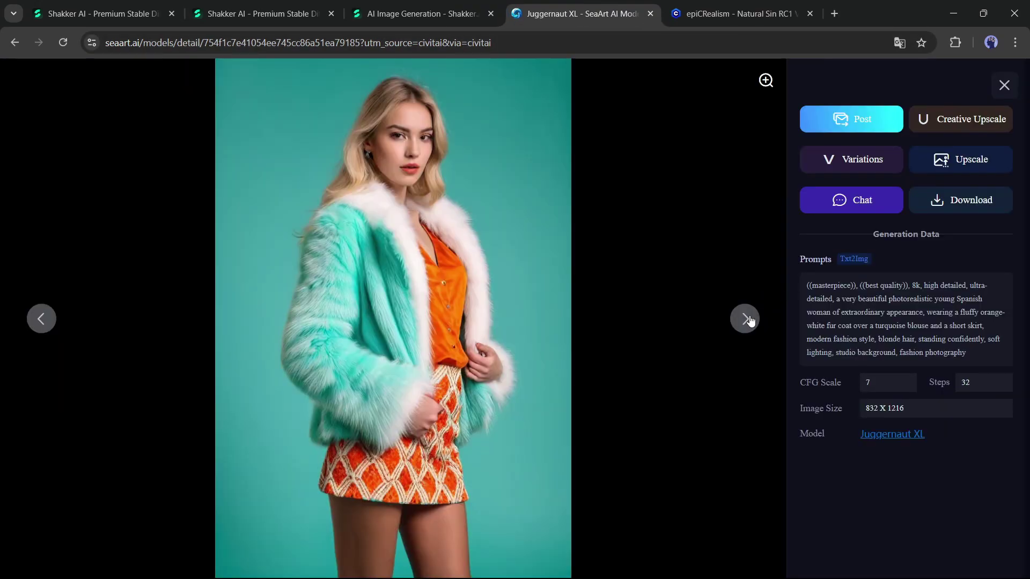
{"action": "left_click", "coordinate": [744, 319]}
{"action": "left_click", "coordinate": [745, 319]}
{"action": "left_click", "coordinate": [745, 319]}
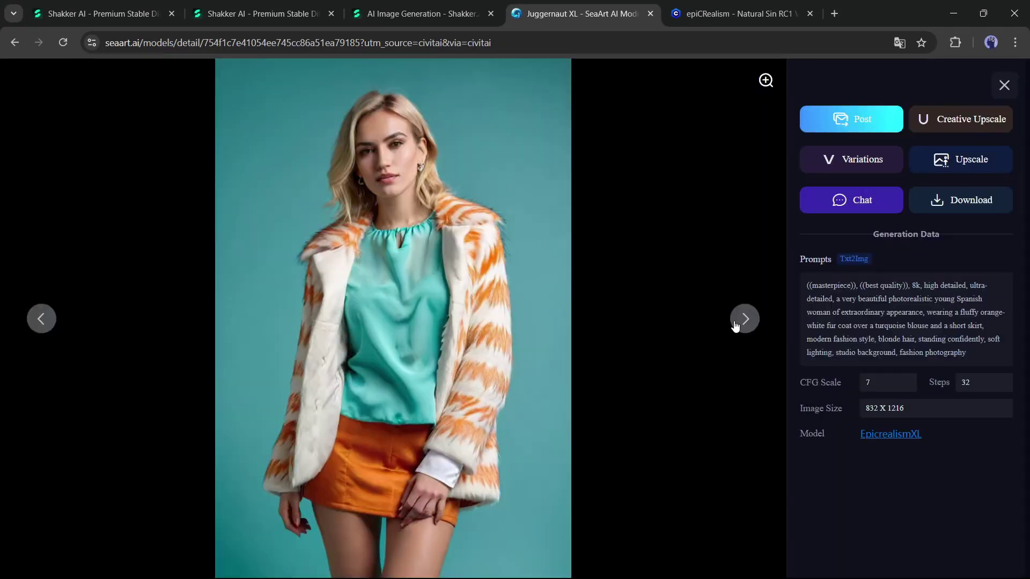
- Examine the EpicrealismXL images enlarged one by one and compare them with the other image sets in the SeaArt history
{"action": "left_click", "coordinate": [745, 319]}
{"action": "left_click", "coordinate": [745, 318]}
{"action": "left_click", "coordinate": [745, 319]}
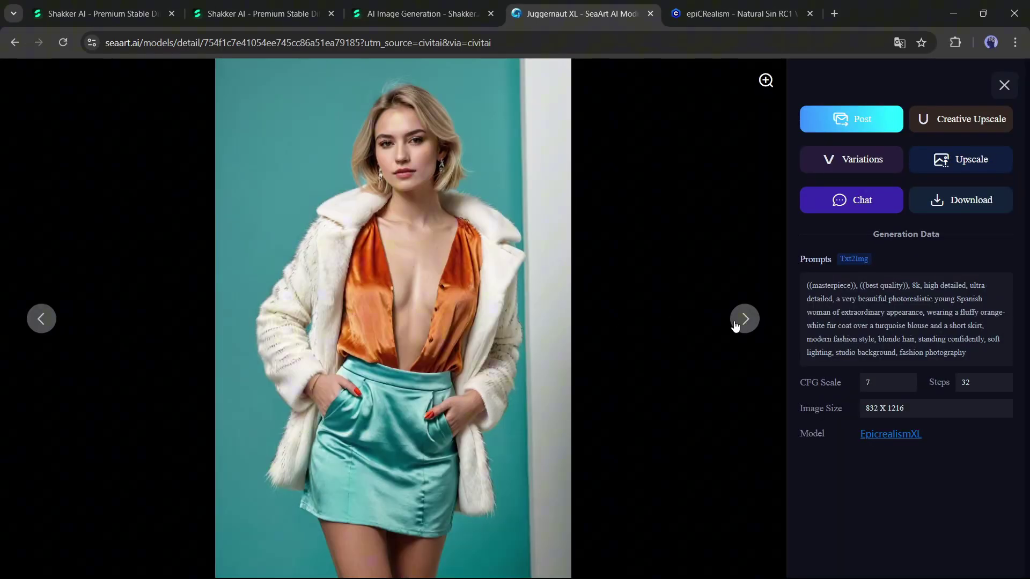
{"action": "left_click", "coordinate": [745, 318]}
{"action": "left_click", "coordinate": [1004, 85]}
{"action": "scroll", "coordinate": [513, 278], "scroll_direction": "up", "scroll_amount": 5}
{"action": "scroll", "coordinate": [514, 280], "scroll_direction": "up", "scroll_amount": 5}
{"action": "scroll", "coordinate": [621, 255], "scroll_direction": "down", "scroll_amount": 8}
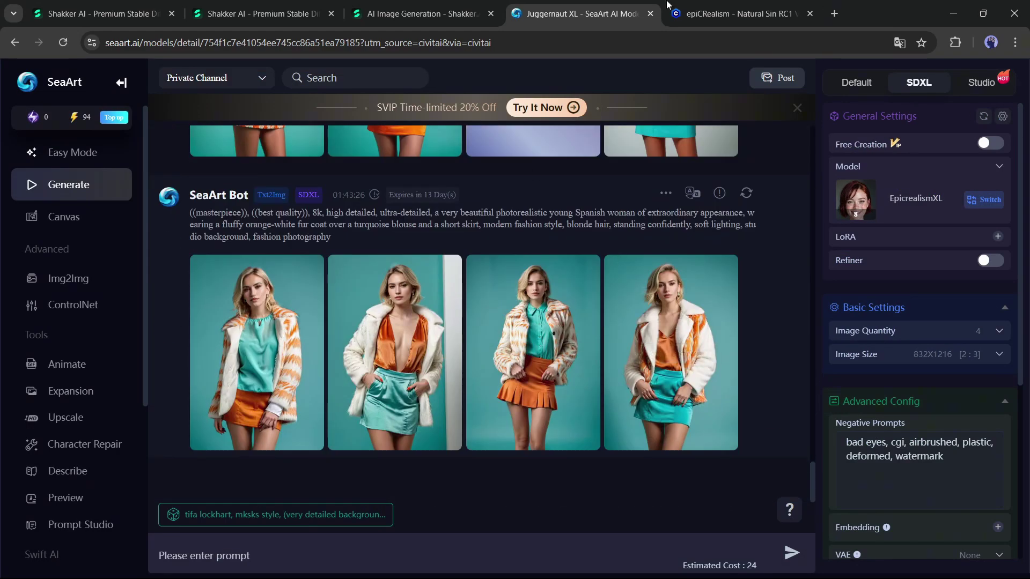
- Return to the Shakker generator canvas and compare the image sets made with the AW checkpoints against the SeaArt results
{"action": "left_click", "coordinate": [421, 13]}
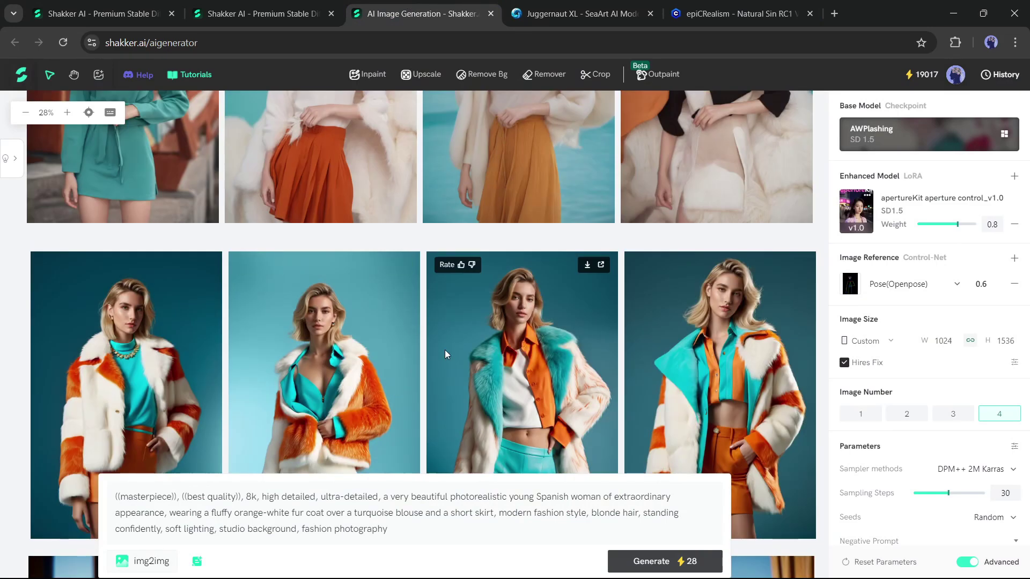
{"action": "scroll", "coordinate": [741, 339], "scroll_direction": "up", "scroll_amount": 6}
{"action": "scroll", "coordinate": [716, 323], "scroll_direction": "down", "scroll_amount": 15}
{"action": "scroll", "coordinate": [717, 323], "scroll_direction": "up", "scroll_amount": 5}
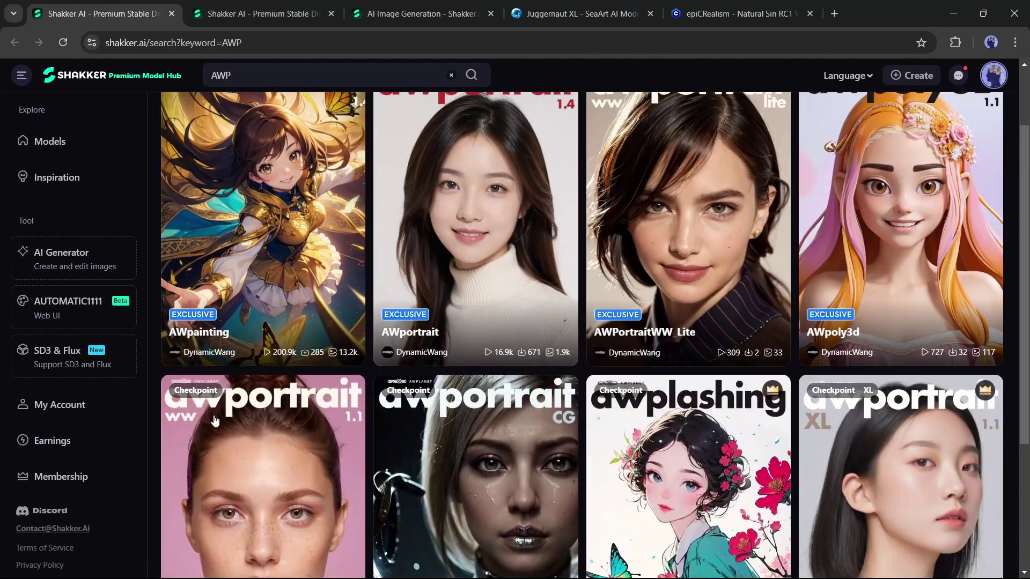
- Review the AWP search results in Shakker and browse the full model gallery for other checkpoints and LoRAs
{"action": "scroll", "coordinate": [926, 418], "scroll_direction": "down", "scroll_amount": 2}
{"action": "scroll", "coordinate": [536, 294], "scroll_direction": "up", "scroll_amount": 4}
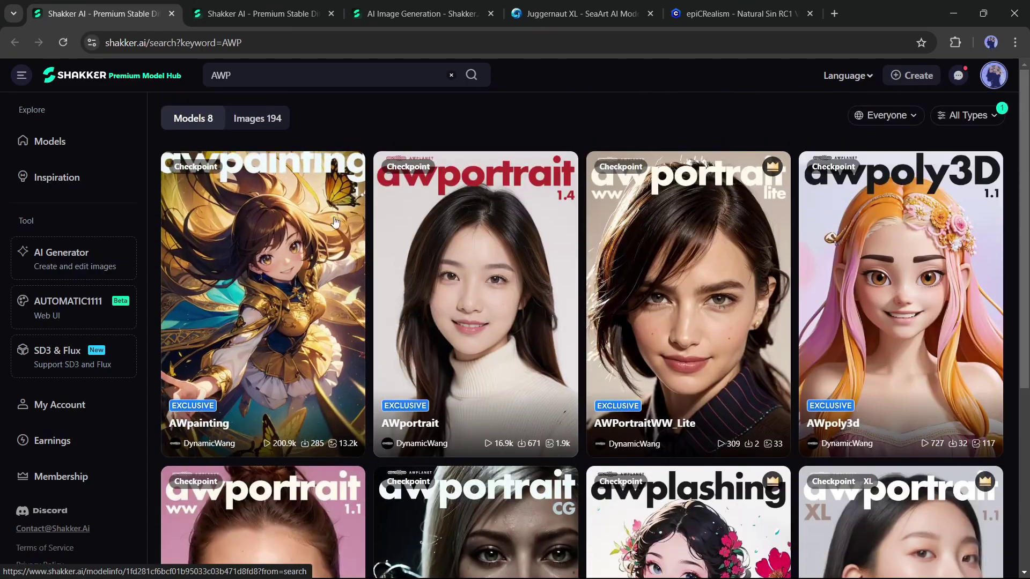
{"action": "left_click", "coordinate": [46, 141]}
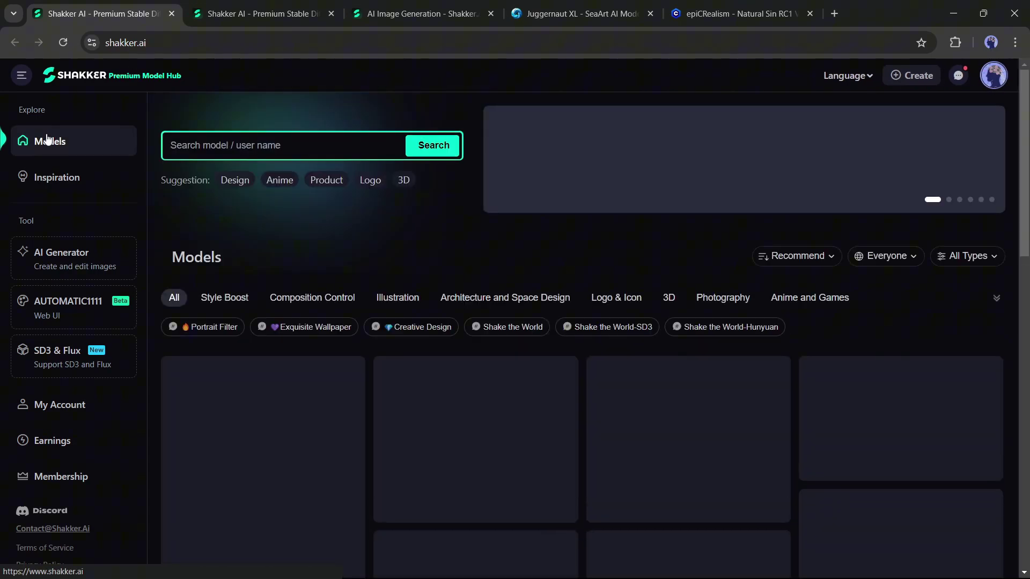
{"action": "scroll", "coordinate": [462, 289], "scroll_direction": "down", "scroll_amount": 3}
{"action": "scroll", "coordinate": [461, 289], "scroll_direction": "down", "scroll_amount": 3}
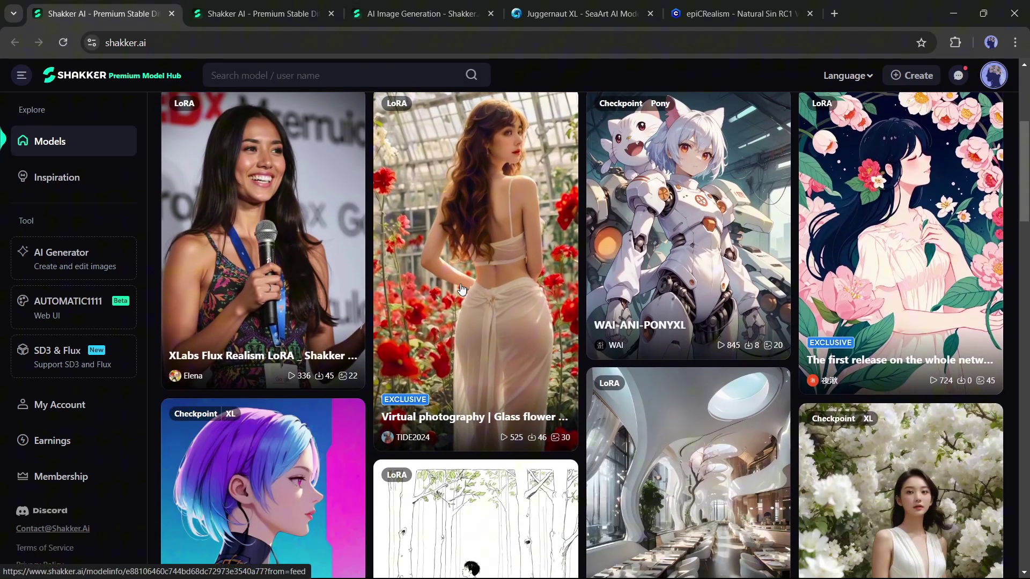
{"action": "scroll", "coordinate": [461, 289], "scroll_direction": "down", "scroll_amount": 9}
{"action": "scroll", "coordinate": [461, 288], "scroll_direction": "down", "scroll_amount": 6}
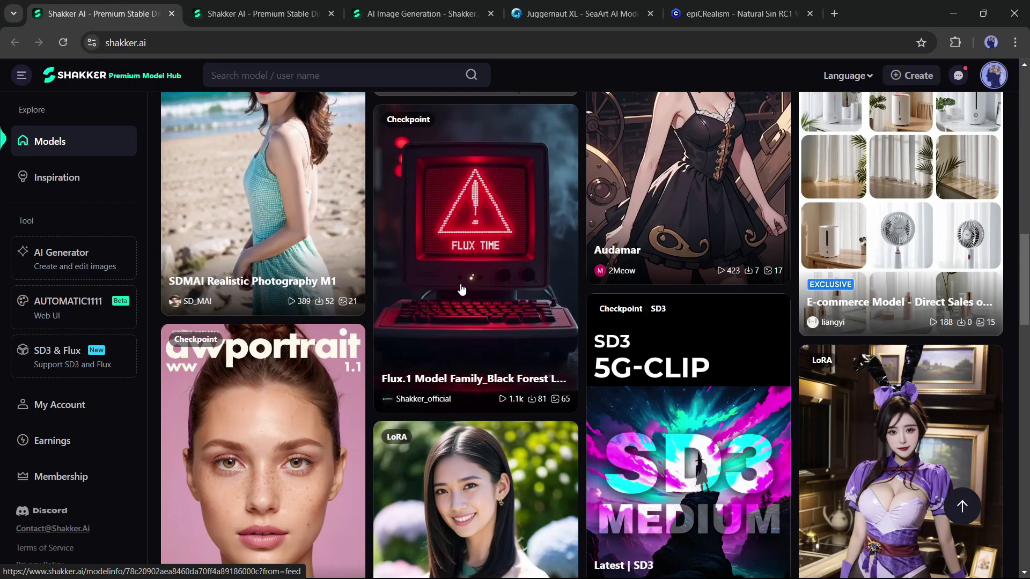
{"action": "scroll", "coordinate": [461, 289], "scroll_direction": "down", "scroll_amount": 8}
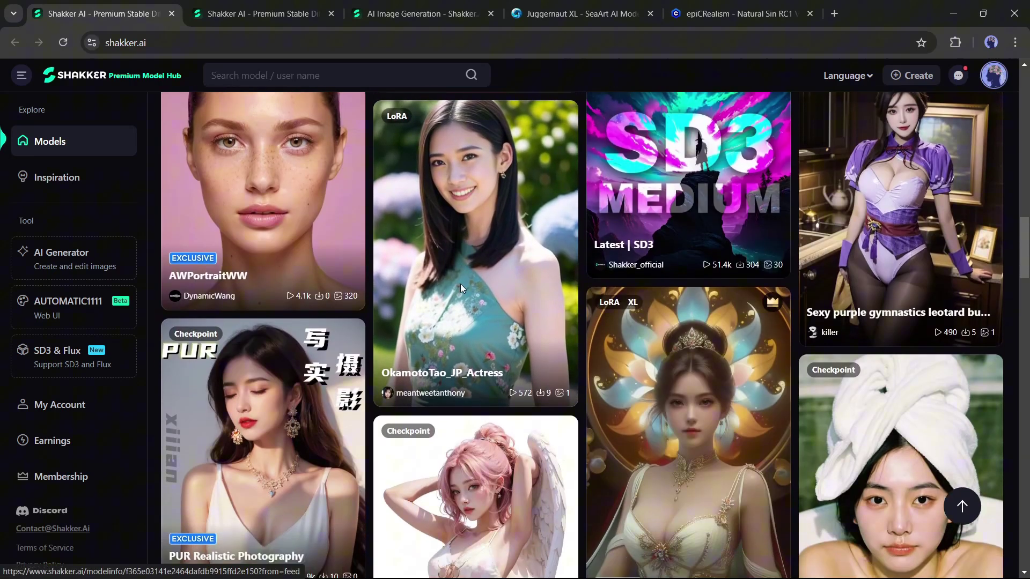
{"action": "scroll", "coordinate": [460, 288], "scroll_direction": "down", "scroll_amount": 7}
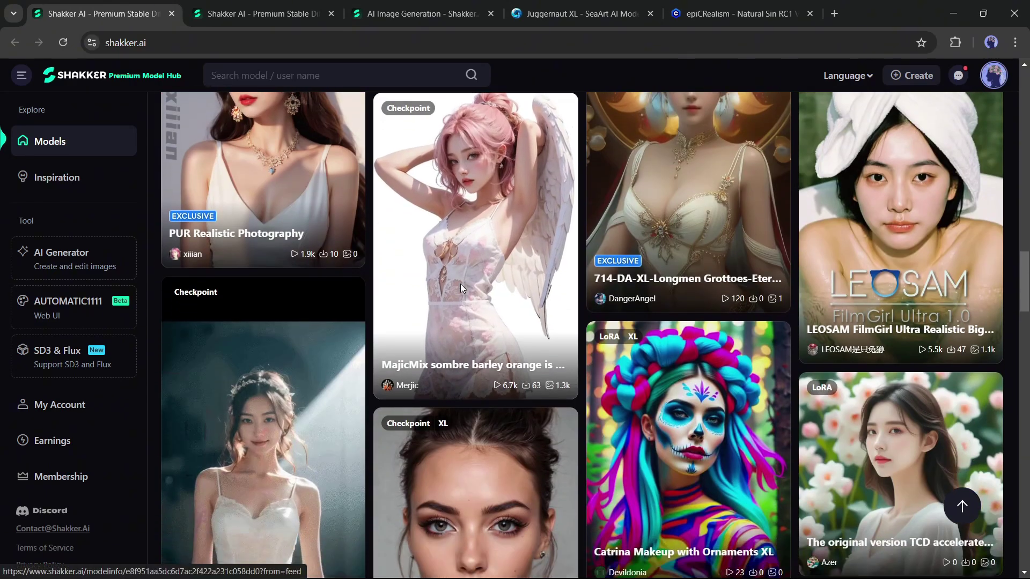
{"action": "scroll", "coordinate": [460, 288], "scroll_direction": "down", "scroll_amount": 3}
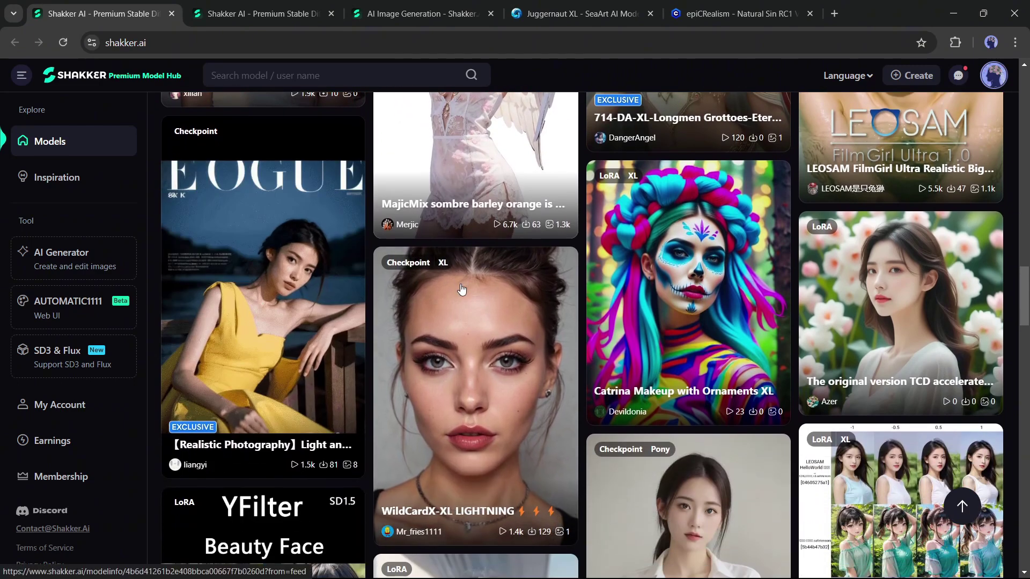
{"action": "scroll", "coordinate": [461, 289], "scroll_direction": "down", "scroll_amount": 5}
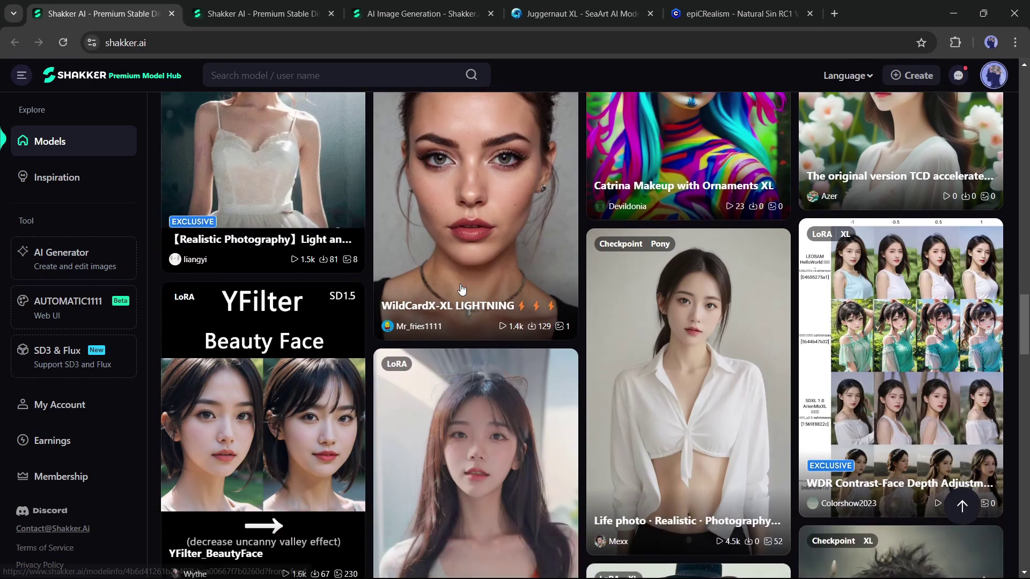
{"action": "scroll", "coordinate": [460, 288], "scroll_direction": "down", "scroll_amount": 6}
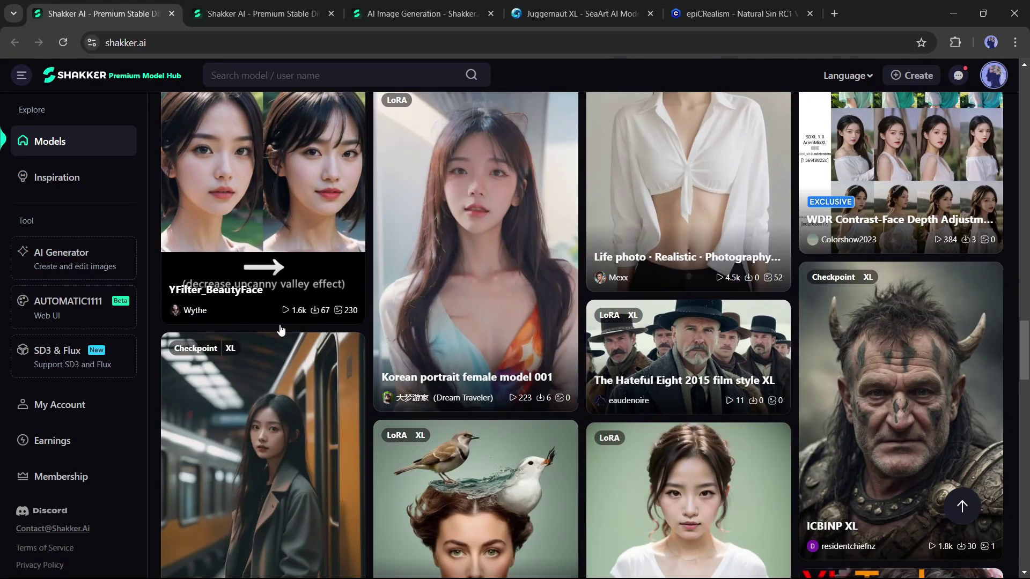
- Open the Shakker membership plans and compare tokens, exclusive model access and commercial use rights across the monthly plans
{"action": "left_click", "coordinate": [53, 476]}
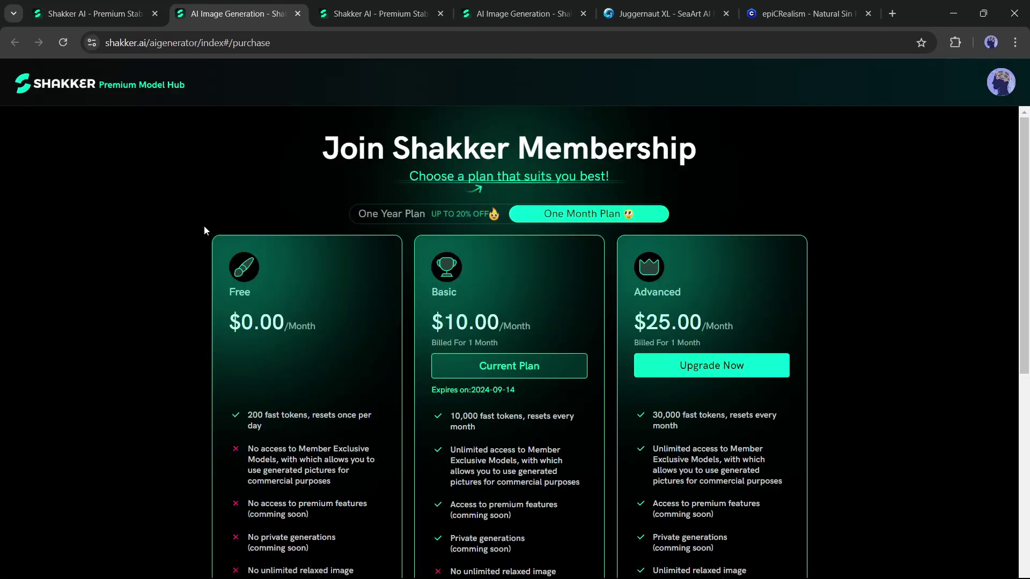
{"action": "scroll", "coordinate": [268, 228], "scroll_direction": "down", "scroll_amount": 4}
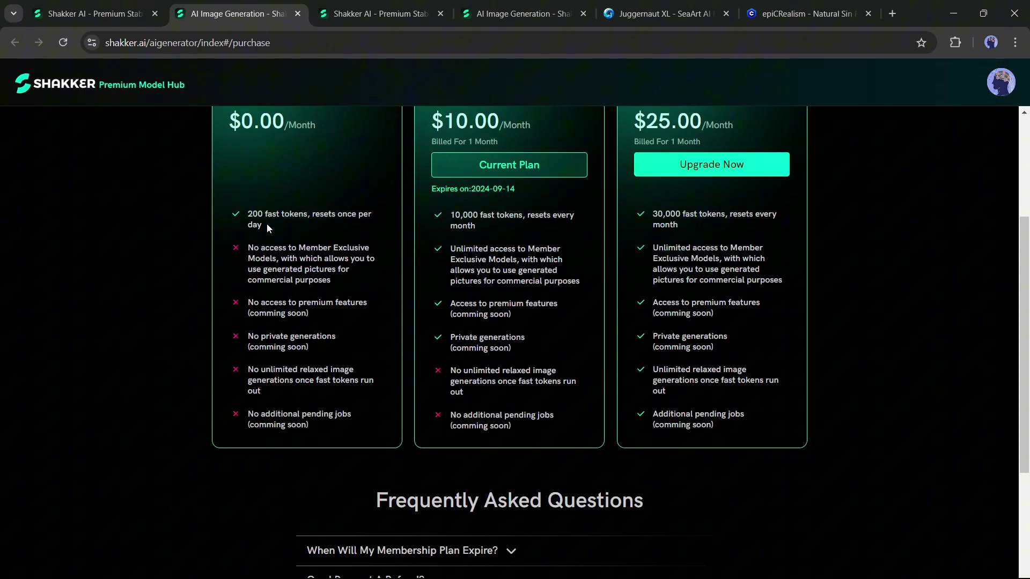
{"action": "scroll", "coordinate": [488, 304], "scroll_direction": "up", "scroll_amount": 1}
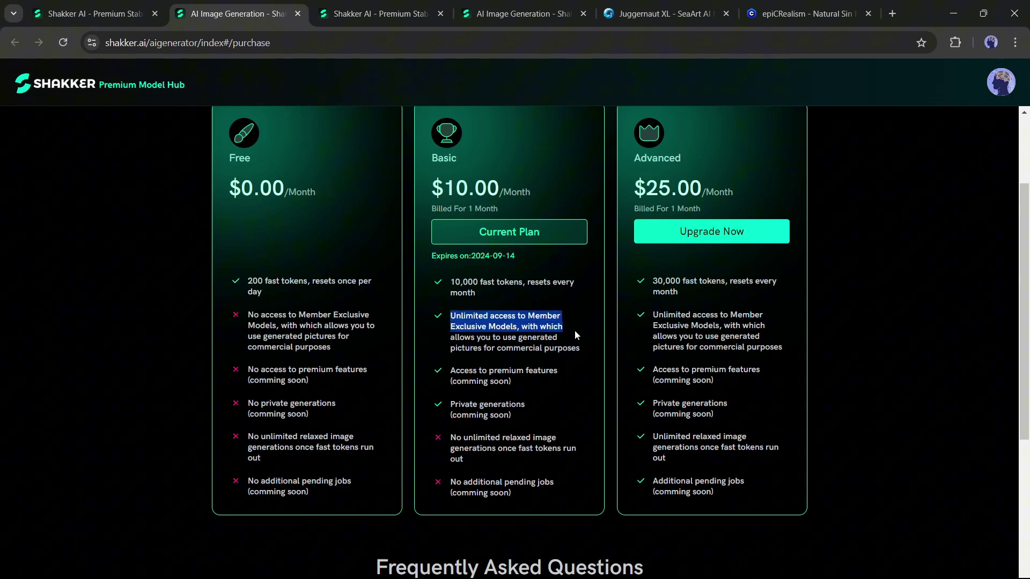
{"action": "left_click_drag", "start_coordinate": [583, 350], "coordinate": [496, 348]}
{"action": "scroll", "coordinate": [498, 346], "scroll_direction": "up", "scroll_amount": 2}
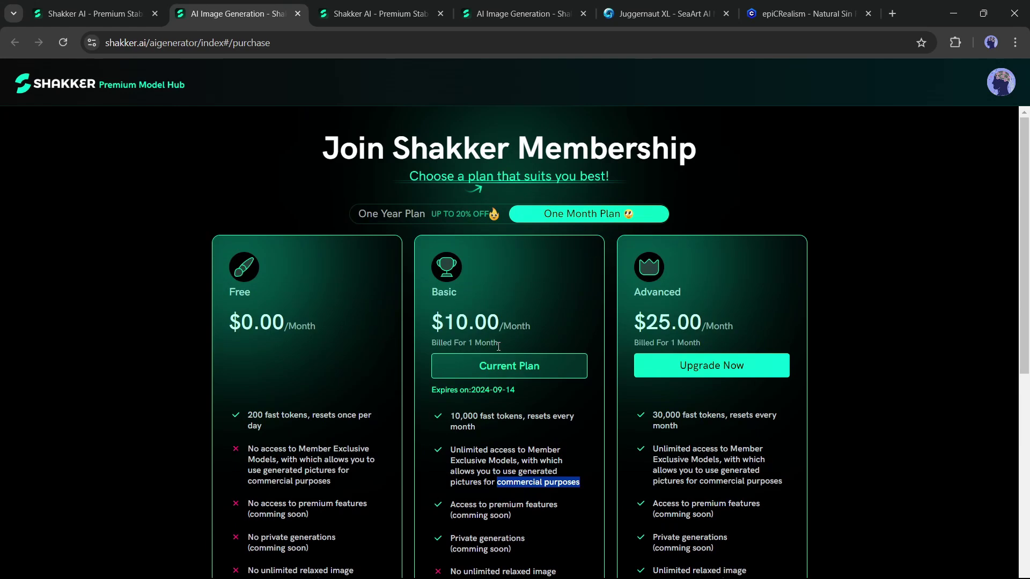